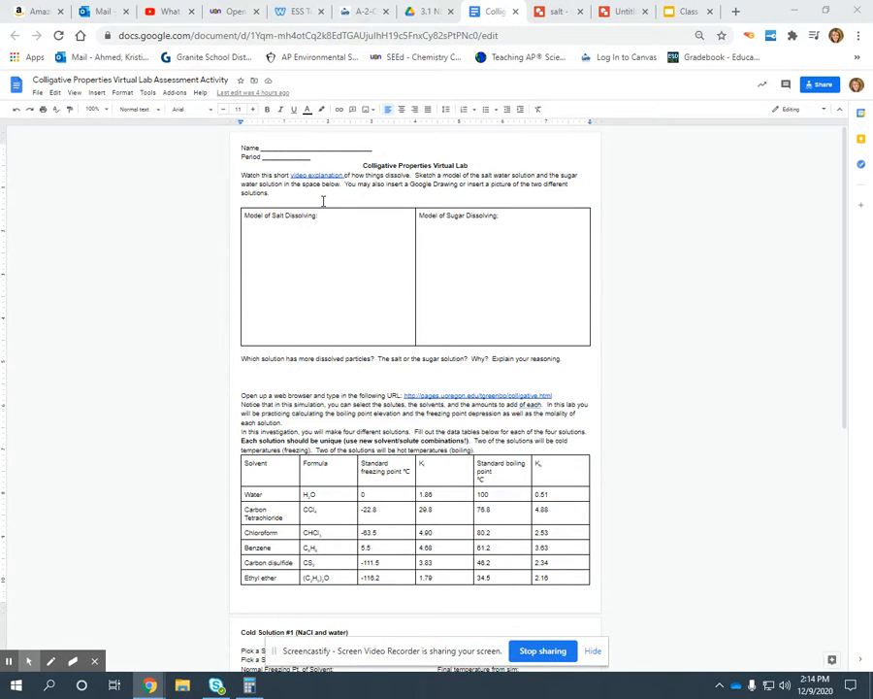
Step: Start a new drawing inside the "Model of Salt Dissolving" table cell
{"action": "left_click", "coordinate": [250, 229]}
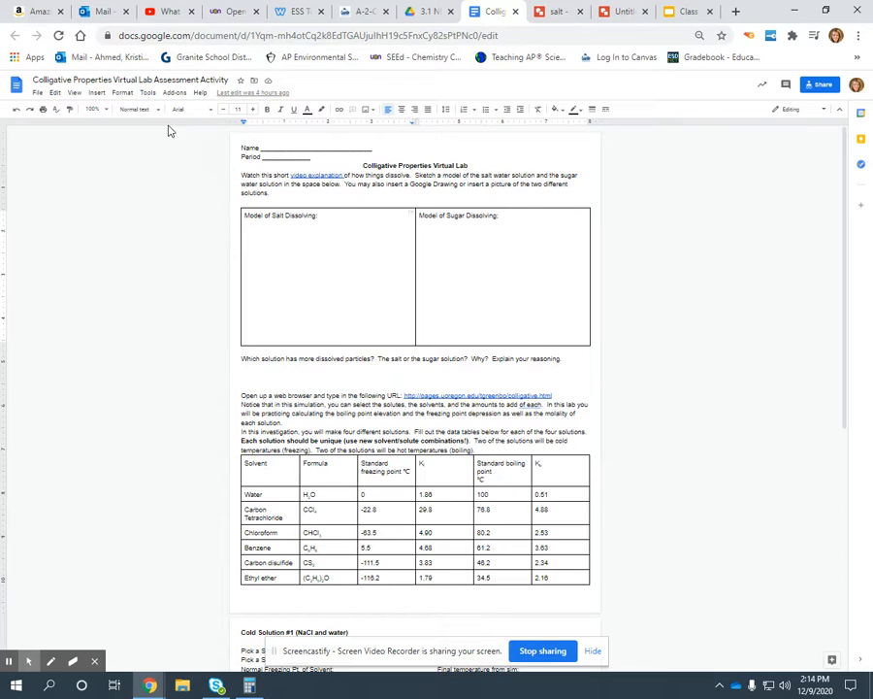
{"action": "left_click", "coordinate": [97, 93]}
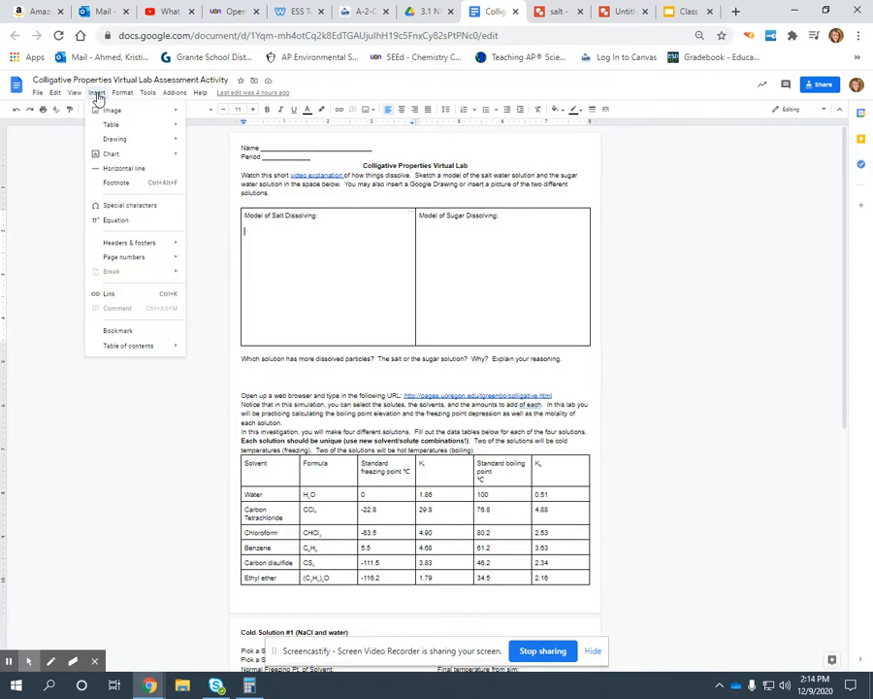
{"action": "mouse_move", "coordinate": [120, 142]}
{"action": "left_click", "coordinate": [211, 143]}
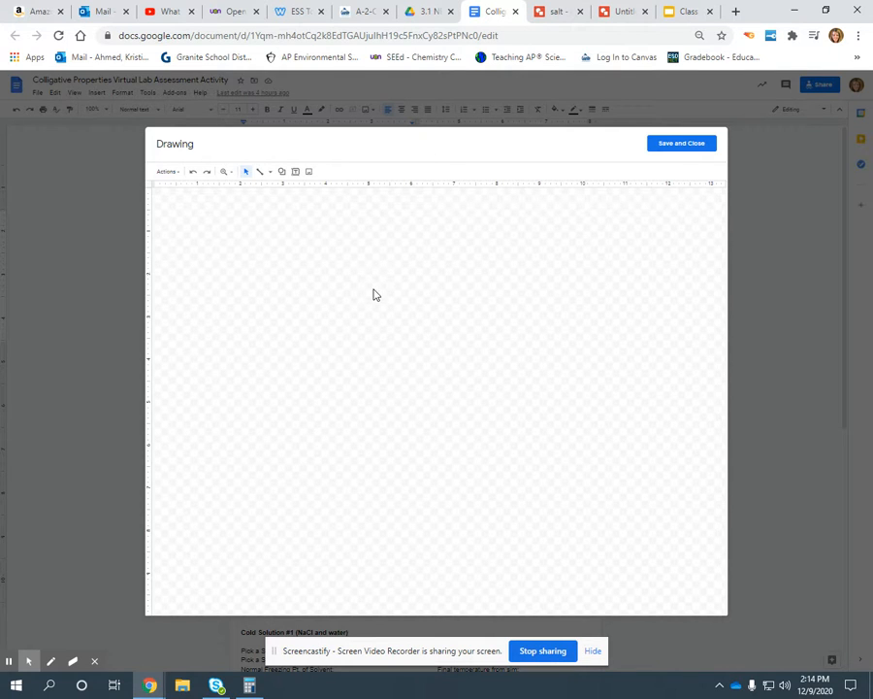
Step: Draw a slightly tall rectangle on the blank canvas to represent the salt water solution
{"action": "left_click", "coordinate": [281, 177]}
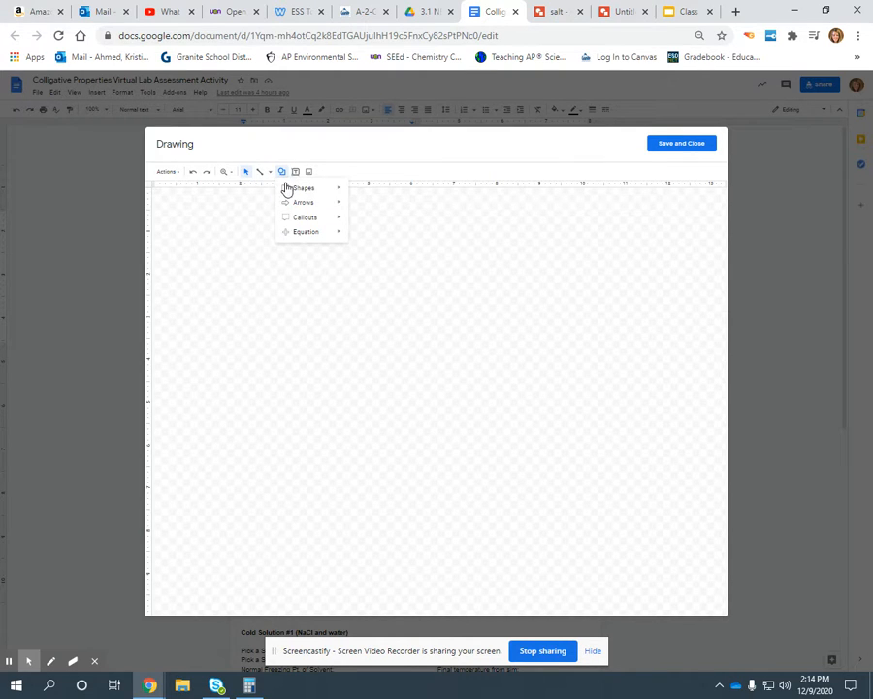
{"action": "mouse_move", "coordinate": [291, 188]}
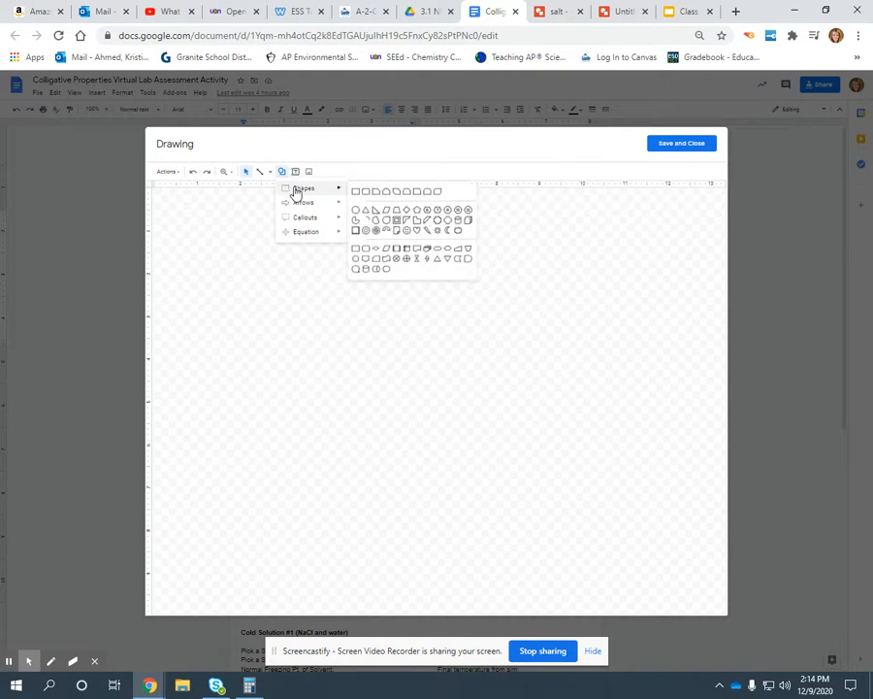
{"action": "left_click", "coordinate": [355, 192]}
{"action": "left_click_drag", "start_coordinate": [228, 271], "coordinate": [334, 394]}
{"action": "left_click", "coordinate": [271, 260]}
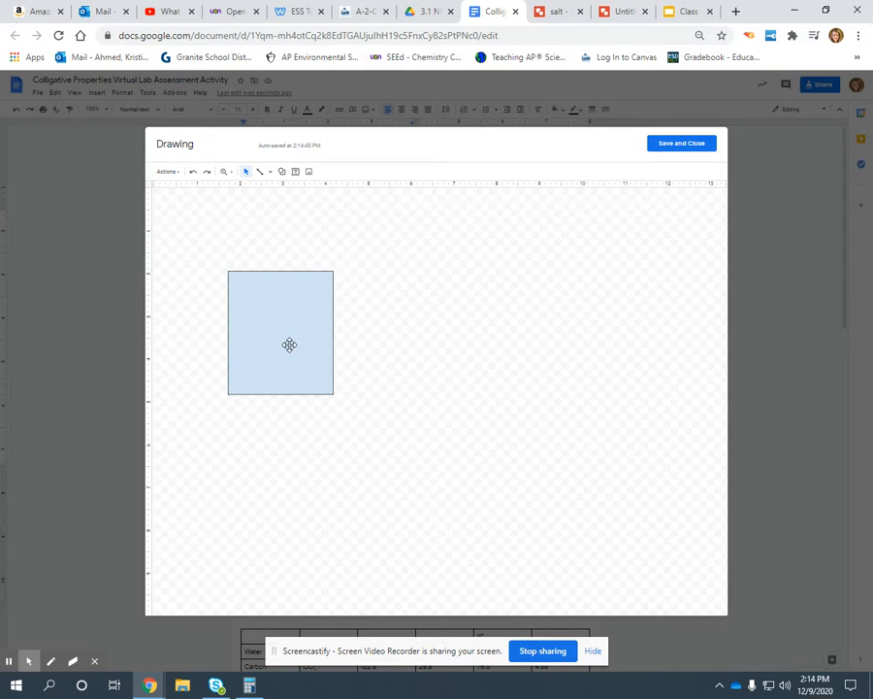
Step: Draw a small circle in the upper part of the rectangle and fill it with dark purple
{"action": "left_click", "coordinate": [283, 172]}
{"action": "mouse_move", "coordinate": [302, 202]}
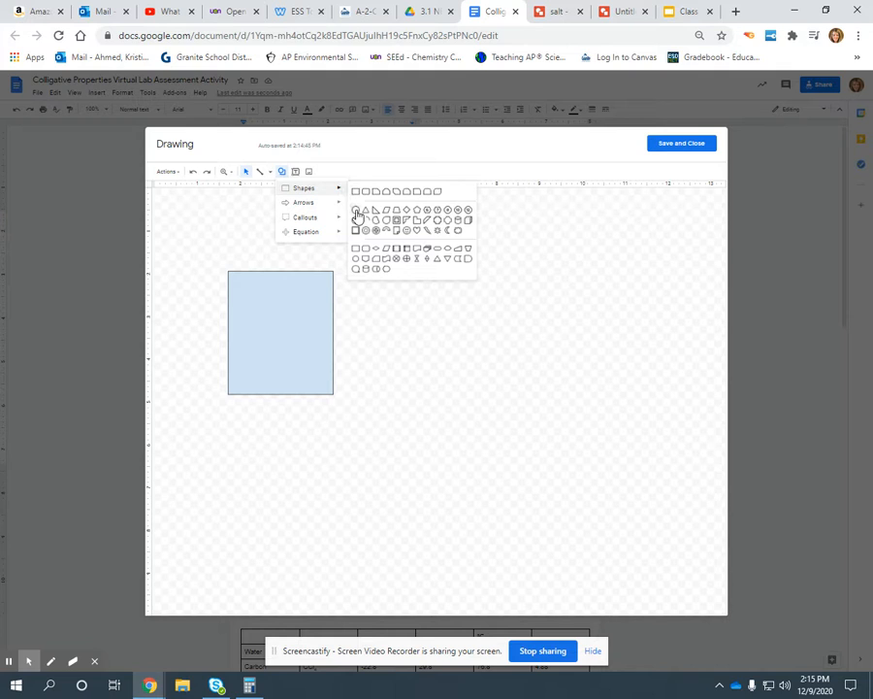
{"action": "left_click", "coordinate": [357, 215]}
{"action": "left_click_drag", "start_coordinate": [254, 290], "coordinate": [263, 302]}
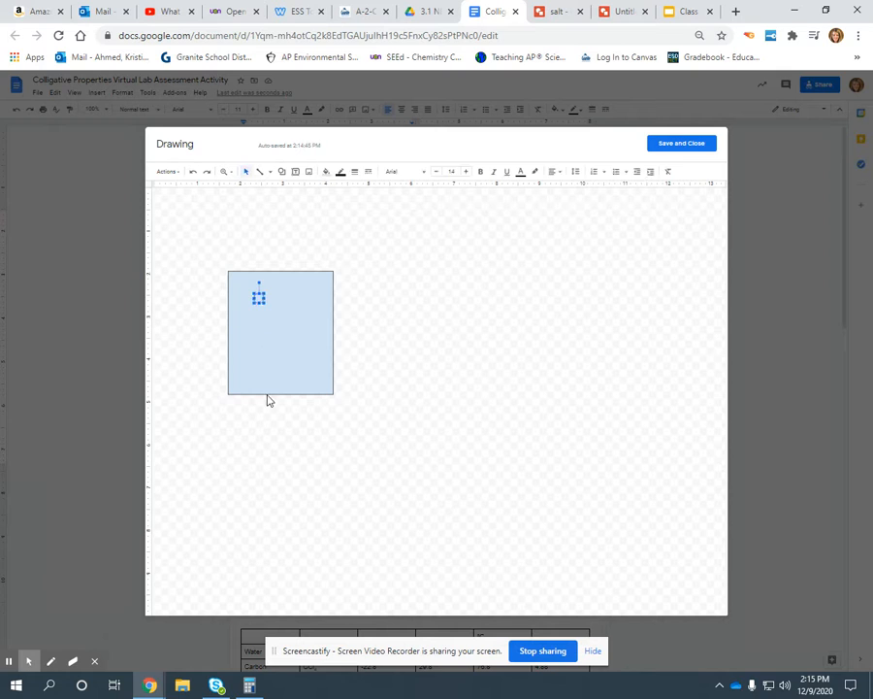
{"action": "left_click", "coordinate": [327, 175]}
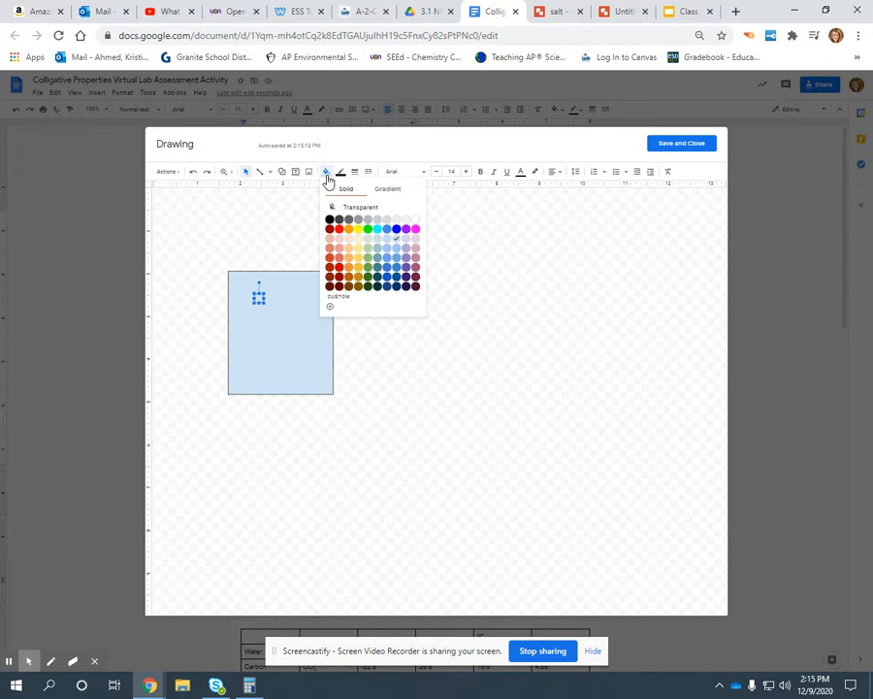
{"action": "left_click", "coordinate": [406, 283]}
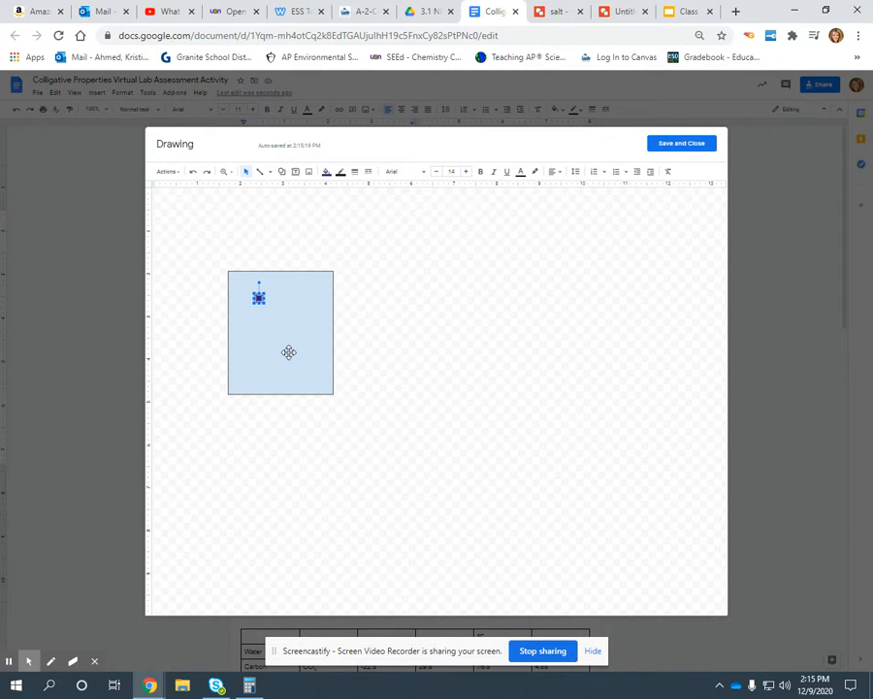
{"action": "left_click", "coordinate": [264, 311]}
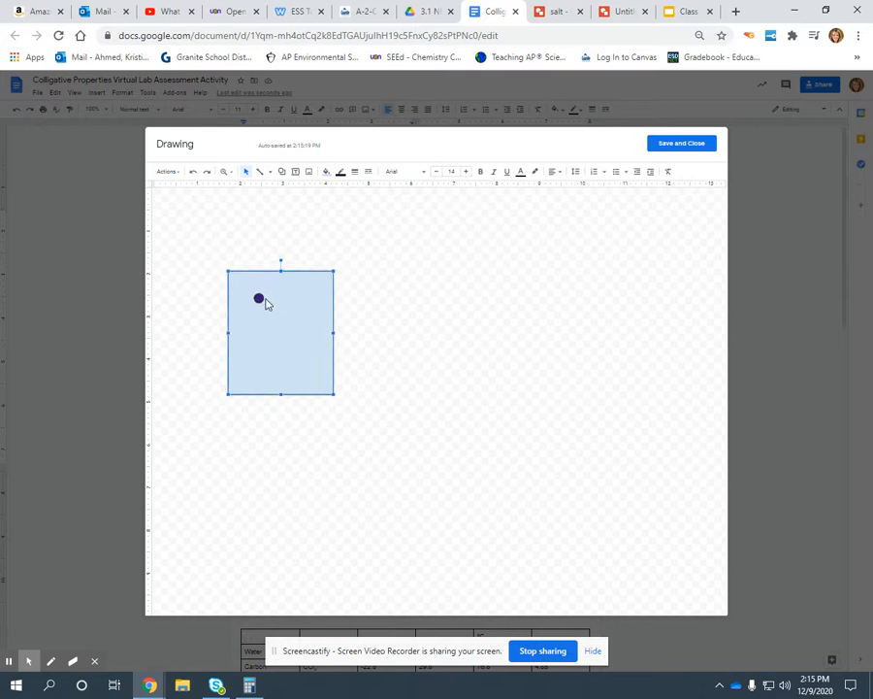
Step: Duplicate the dark purple circle three times and spread the copies around inside the rectangle
{"action": "left_click", "coordinate": [258, 298]}
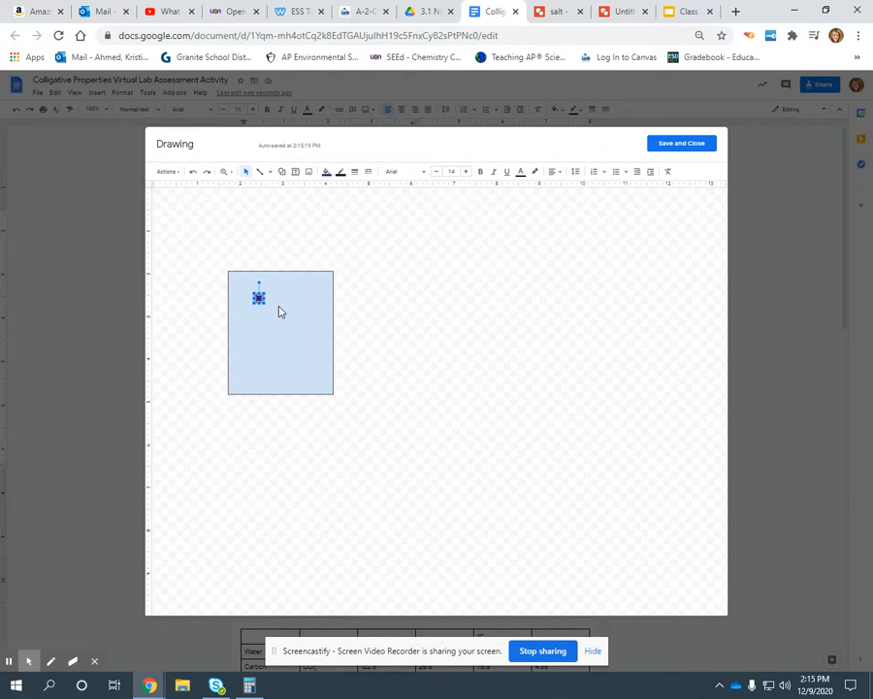
{"action": "key", "text": "ctrl+d"}
{"action": "key", "text": "ctrl+d"}
{"action": "key", "text": "ctrl+d"}
{"action": "left_click_drag", "start_coordinate": [280, 318], "coordinate": [249, 325]}
{"action": "left_click", "coordinate": [276, 341]}
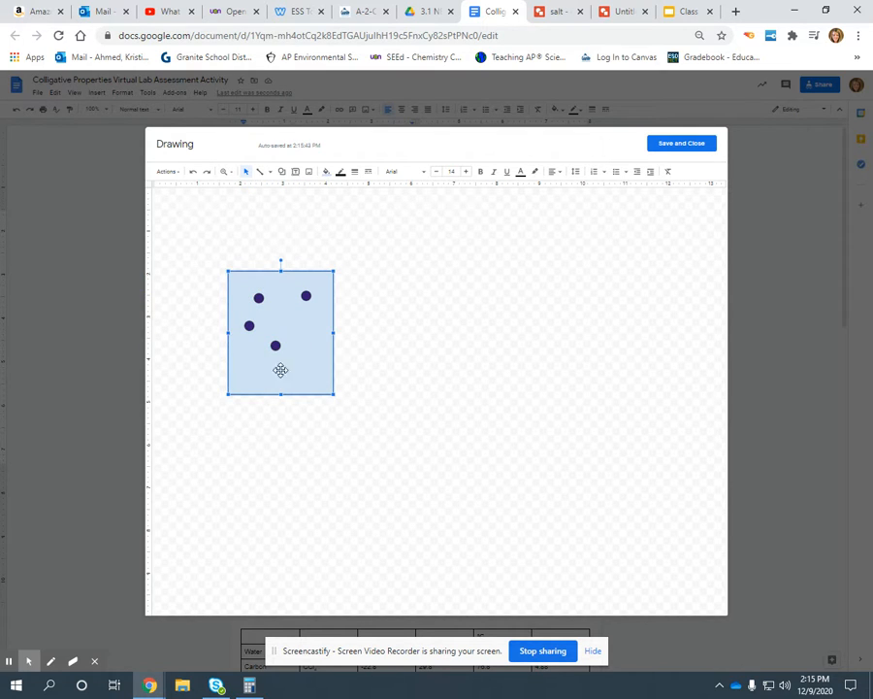
Step: Draw a line from the upper-right purple circle out past the rectangle and label it "Na+" in a text box
{"action": "left_click", "coordinate": [260, 173]}
{"action": "left_click_drag", "start_coordinate": [306, 295], "coordinate": [357, 298]}
{"action": "left_click", "coordinate": [295, 170]}
{"action": "left_click_drag", "start_coordinate": [360, 292], "coordinate": [386, 310]}
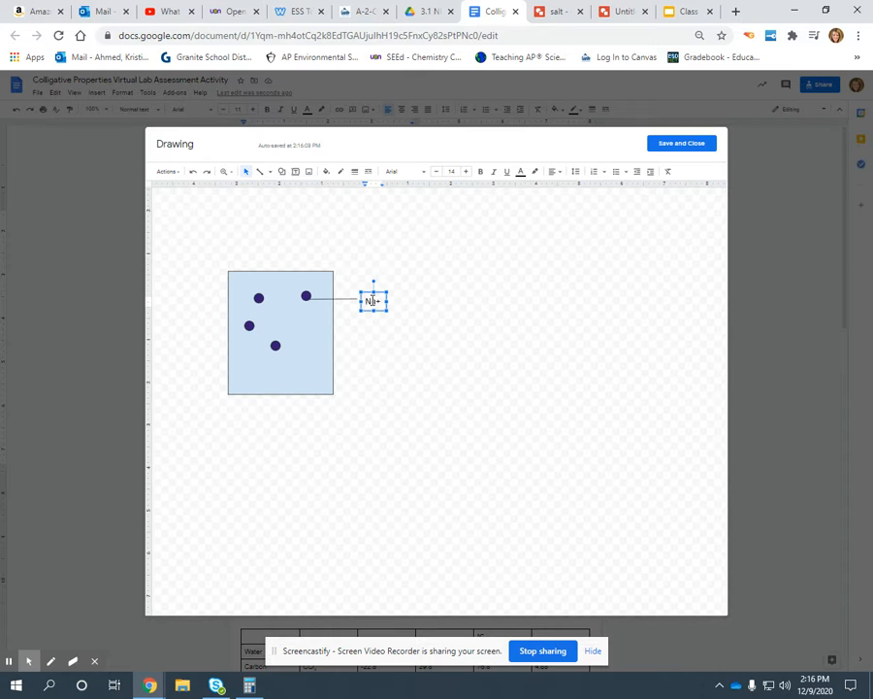
{"action": "left_click", "coordinate": [371, 330]}
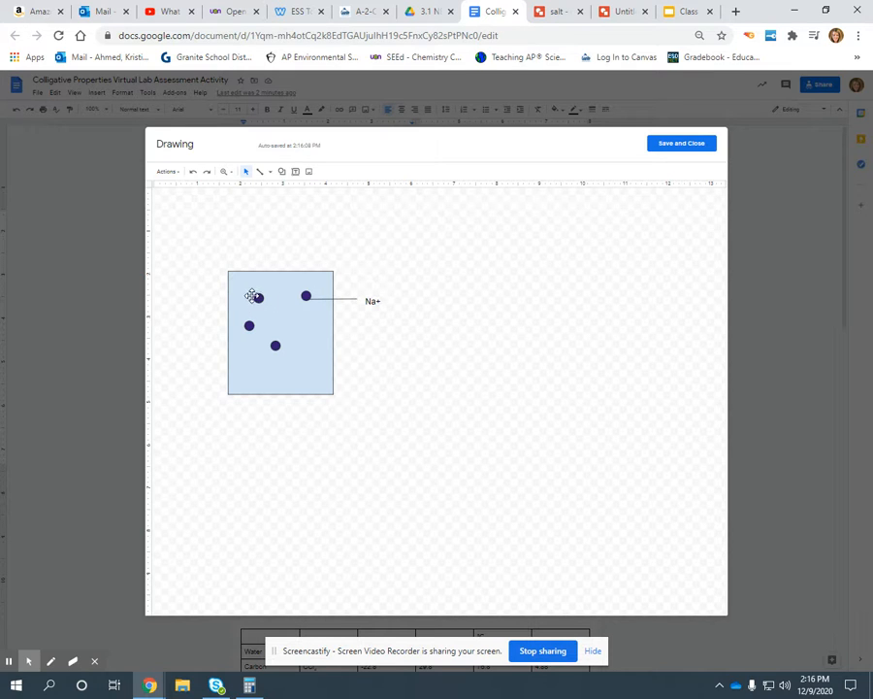
Step: Make a copy of the upper-right purple circle and fill the copy with yellow
{"action": "left_click", "coordinate": [305, 296]}
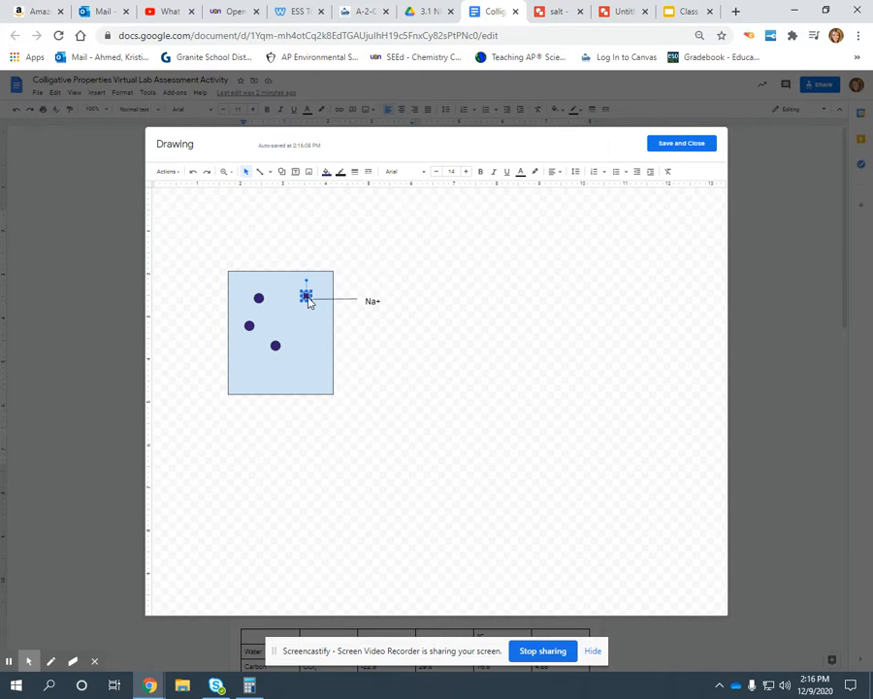
{"action": "left_click", "coordinate": [311, 317]}
{"action": "key", "text": "ctrl+v"}
{"action": "left_click", "coordinate": [327, 172]}
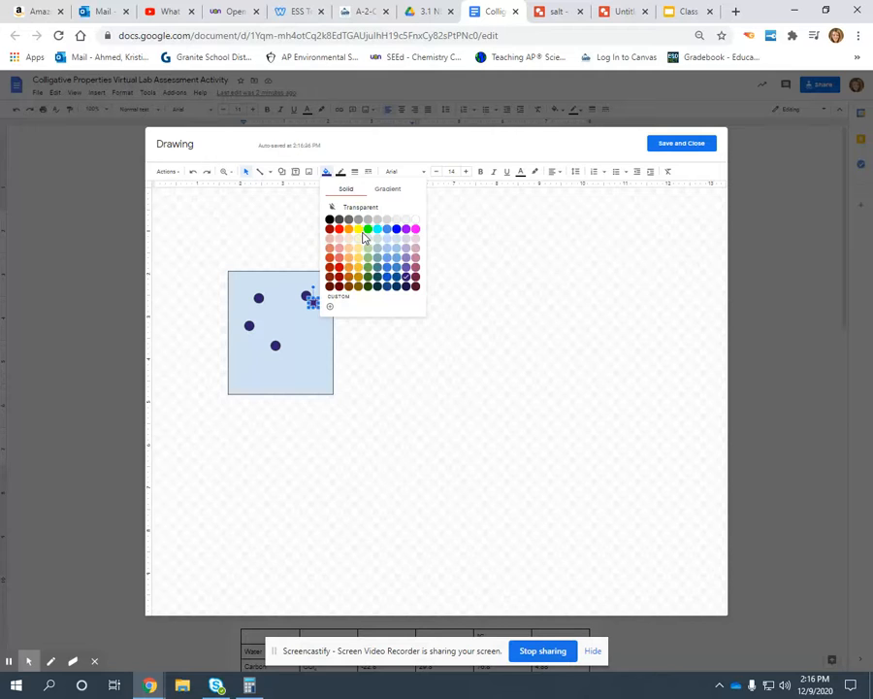
{"action": "left_click", "coordinate": [359, 230]}
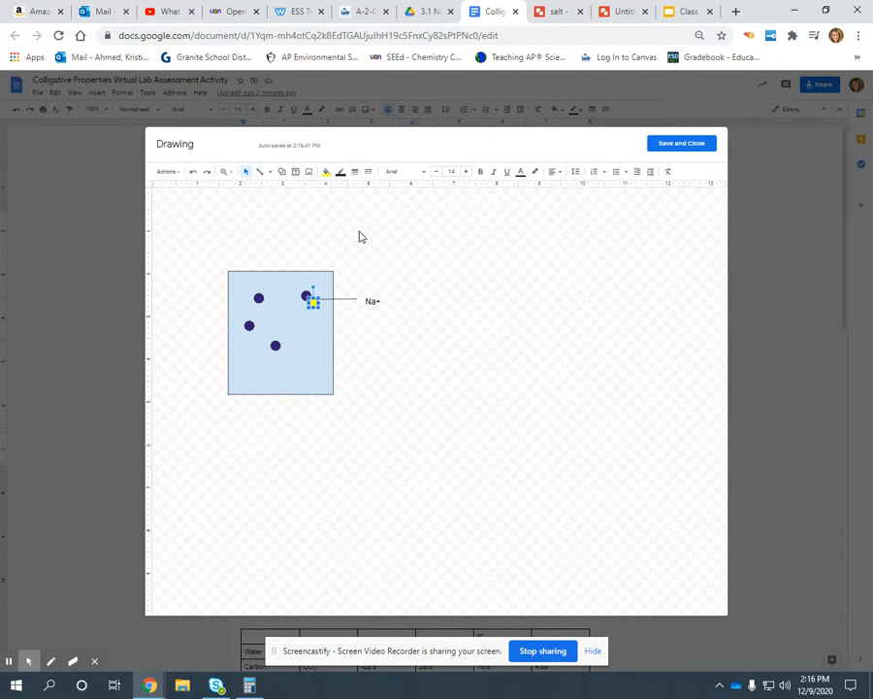
{"action": "key", "text": "ctrl+v"}
{"action": "key", "text": "ctrl+v"}
{"action": "key", "text": "ctrl+v"}
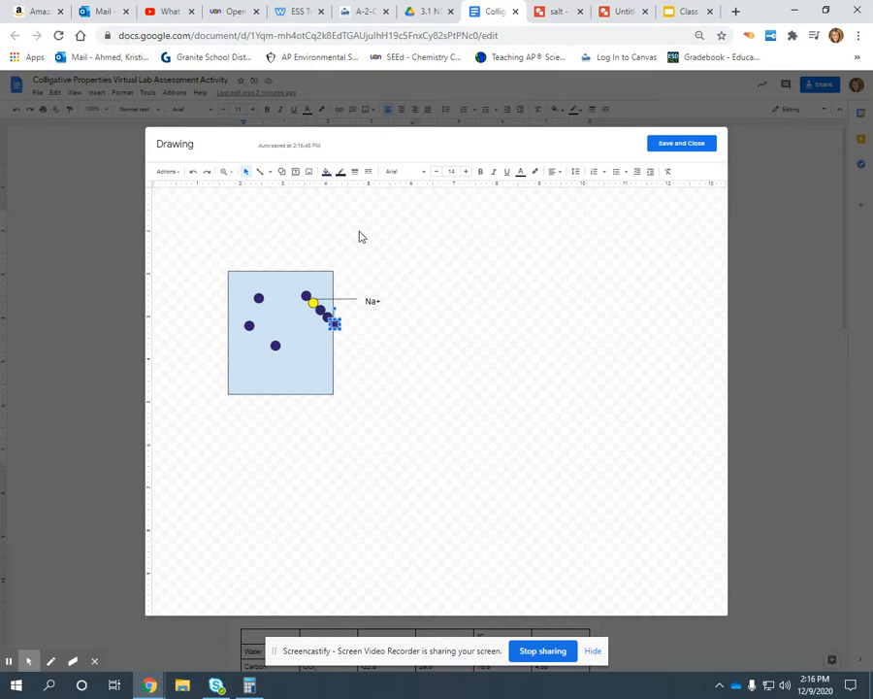
{"action": "key", "text": "Delete"}
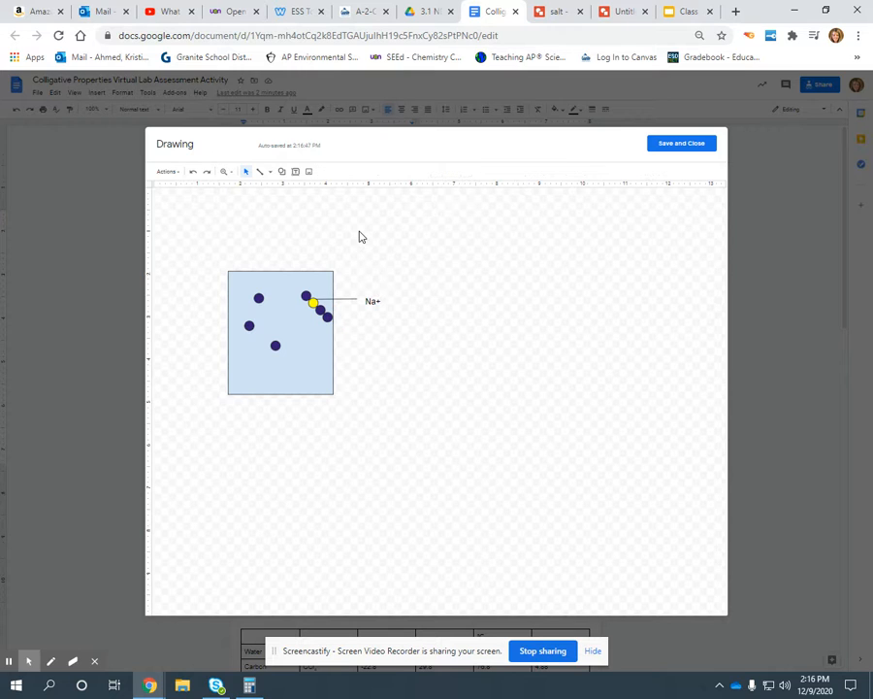
{"action": "left_click", "coordinate": [328, 316]}
{"action": "left_click_drag", "start_coordinate": [330, 317], "coordinate": [313, 303]}
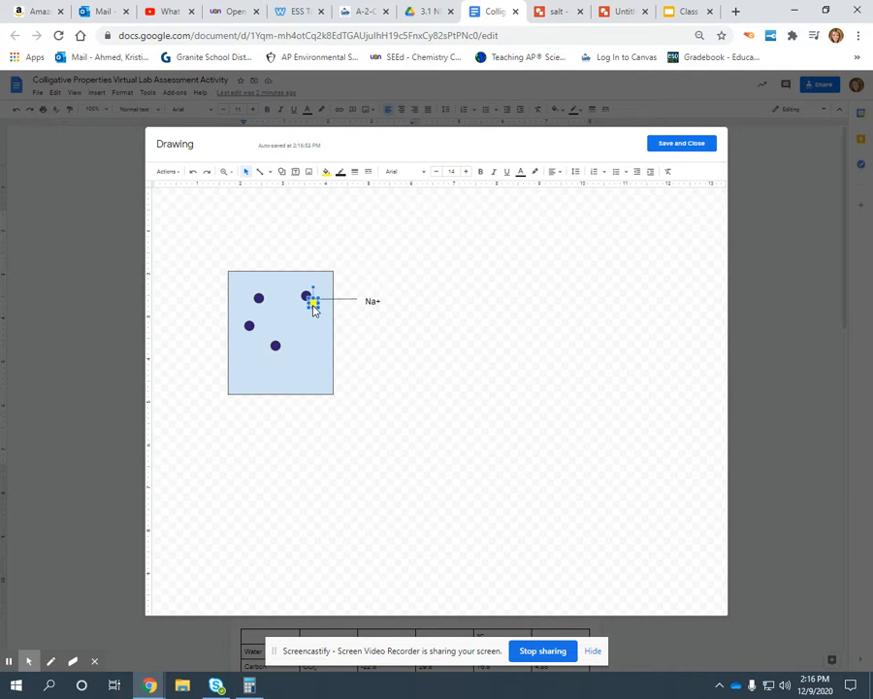
Step: Duplicate the yellow circle until there are four, and spread them among the purple circles inside the rectangle
{"action": "mouse_move", "coordinate": [313, 308]}
{"action": "left_mouse_down"}
{"action": "mouse_move", "coordinate": [334, 324]}
{"action": "mouse_move", "coordinate": [281, 313]}
{"action": "left_mouse_up"}
{"action": "left_click", "coordinate": [319, 309]}
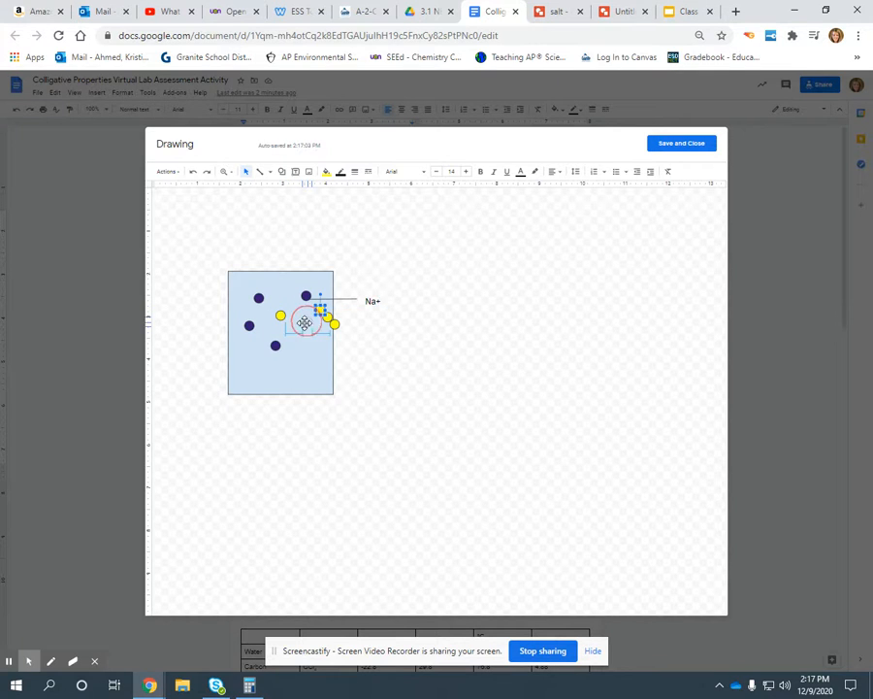
{"action": "left_click_drag", "start_coordinate": [299, 349], "coordinate": [254, 348]}
{"action": "left_click_drag", "start_coordinate": [332, 324], "coordinate": [266, 281]}
{"action": "left_click_drag", "start_coordinate": [327, 318], "coordinate": [302, 325]}
{"action": "left_click", "coordinate": [313, 321]}
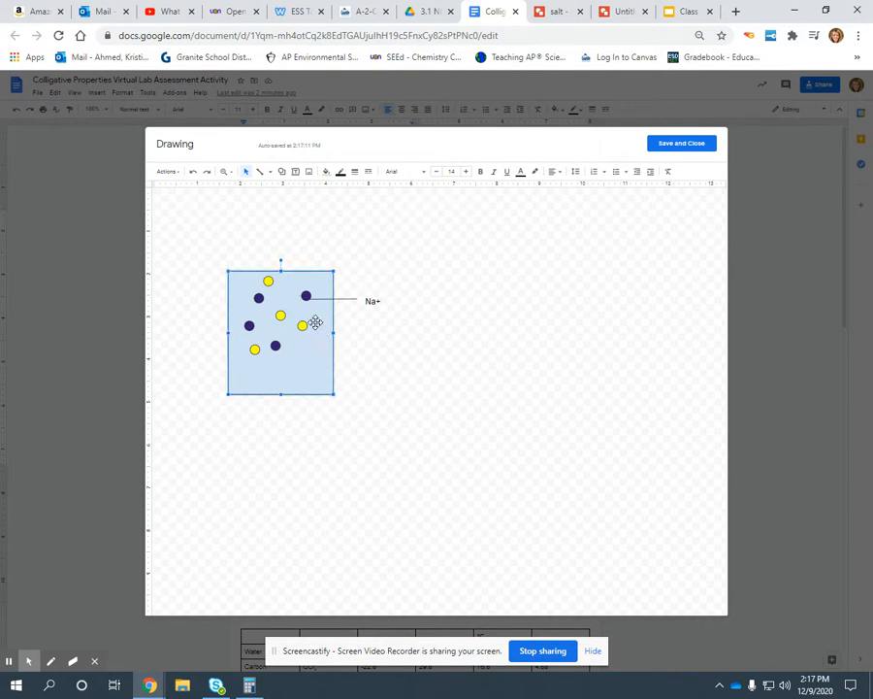
Step: Draw a line from the right-hand yellow circle out of the rectangle and label it "Cl-" in a text box wide enough for one line
{"action": "left_click", "coordinate": [259, 171]}
{"action": "left_click_drag", "start_coordinate": [302, 325], "coordinate": [339, 329]}
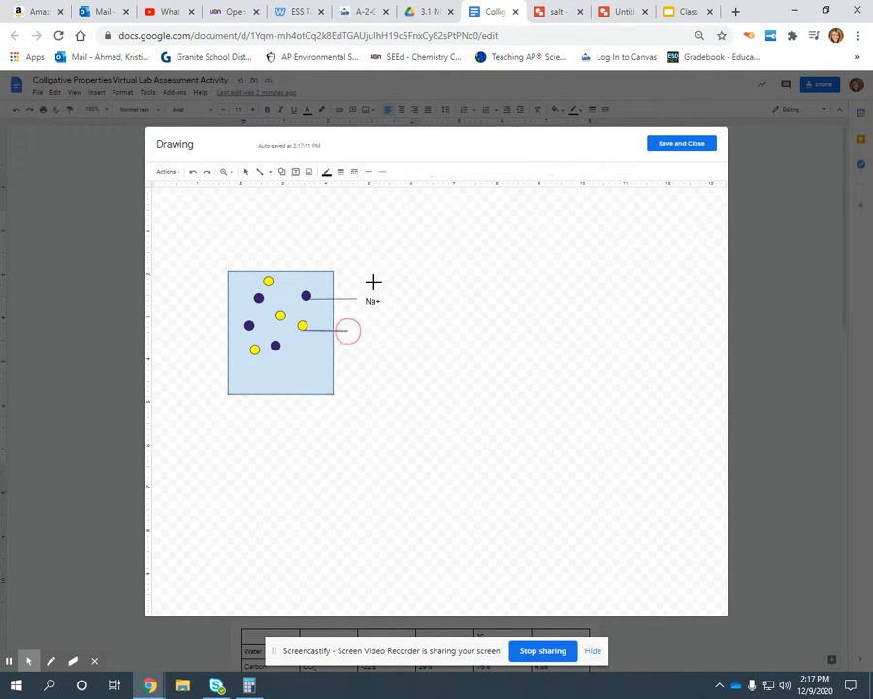
{"action": "left_click", "coordinate": [295, 171]}
{"action": "left_click", "coordinate": [365, 342]}
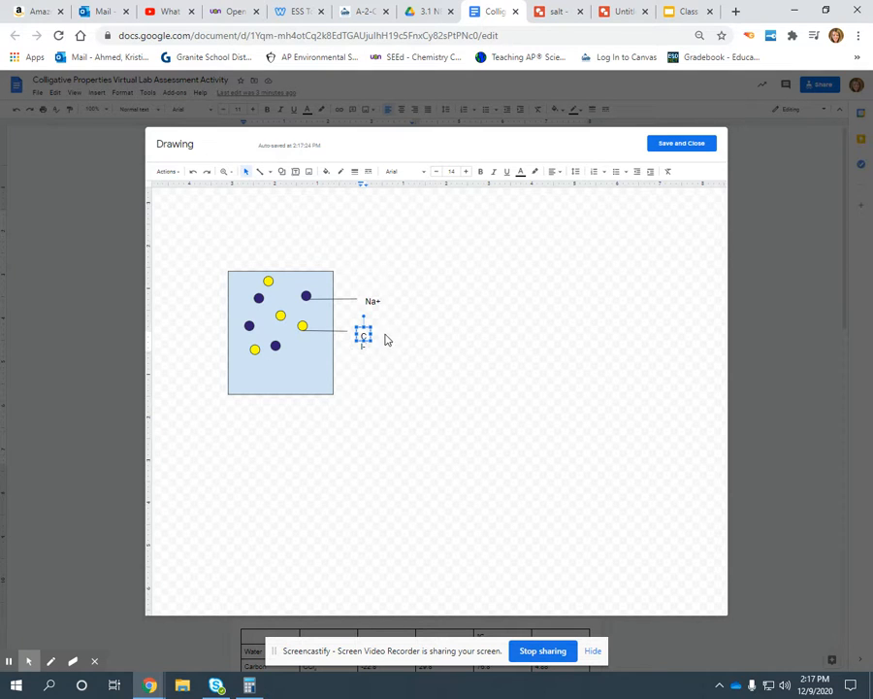
{"action": "left_click_drag", "start_coordinate": [372, 334], "coordinate": [386, 334]}
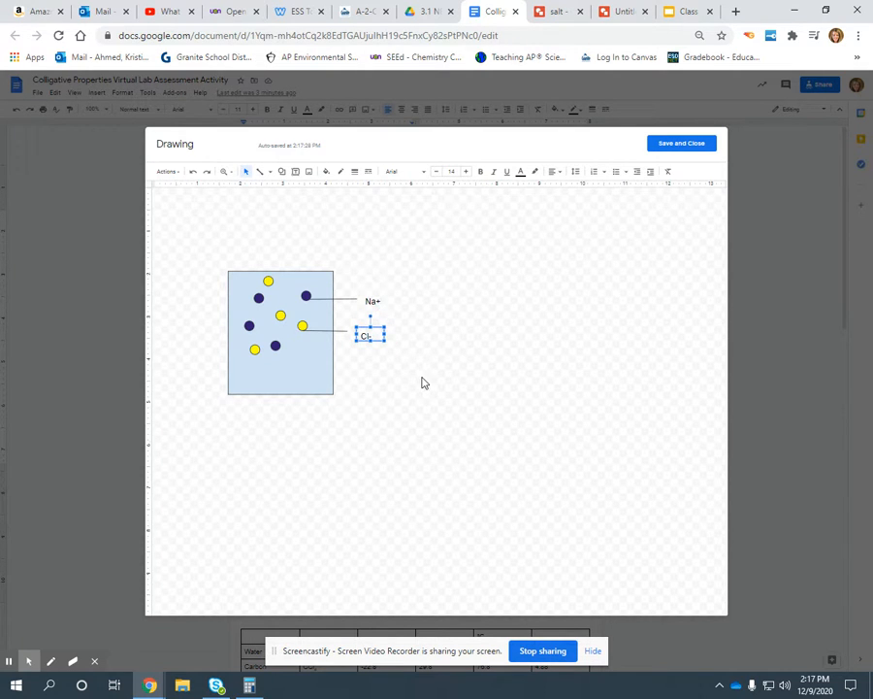
Step: Draw a line from the rectangle's blue area, label it "H2O water" on one line, and move line and label closer to the rectangle
{"action": "left_click", "coordinate": [260, 174]}
{"action": "left_click_drag", "start_coordinate": [313, 362], "coordinate": [411, 376]}
{"action": "left_click", "coordinate": [295, 171]}
{"action": "left_click_drag", "start_coordinate": [415, 370], "coordinate": [445, 387]}
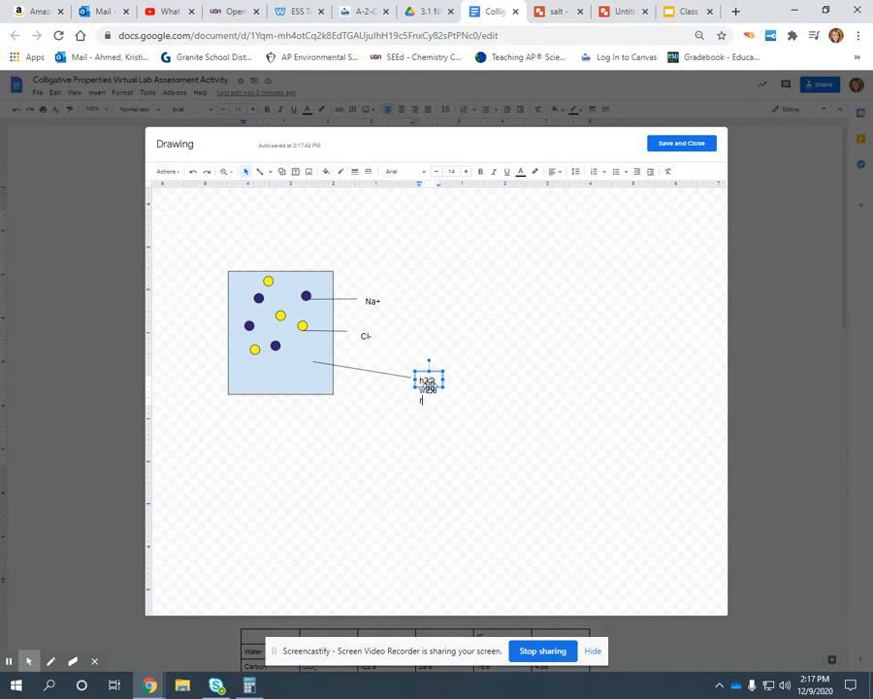
{"action": "left_click_drag", "start_coordinate": [449, 386], "coordinate": [470, 386]}
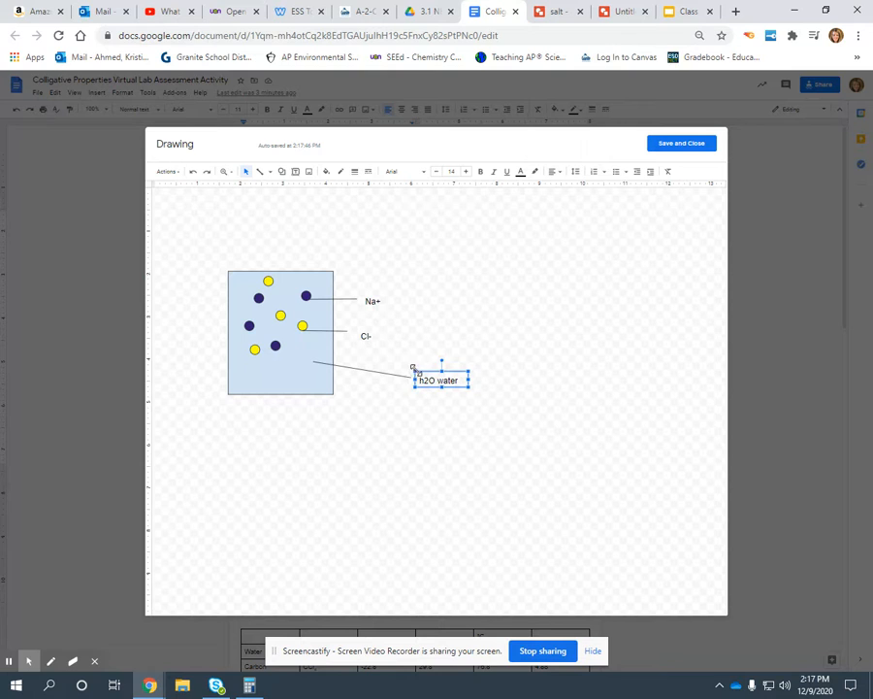
{"action": "left_click", "coordinate": [422, 381]}
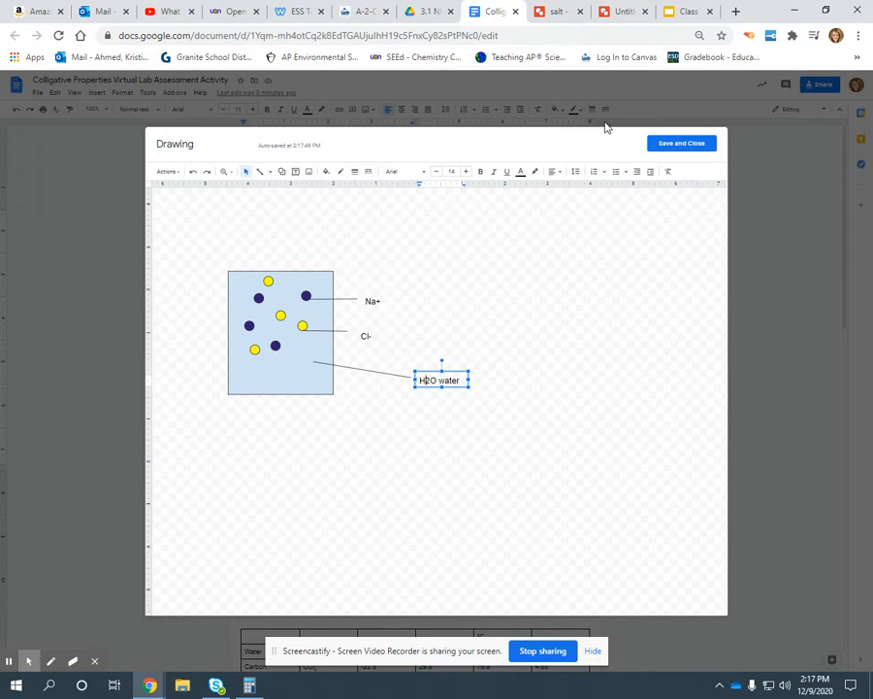
{"action": "left_click_drag", "start_coordinate": [445, 372], "coordinate": [342, 387]}
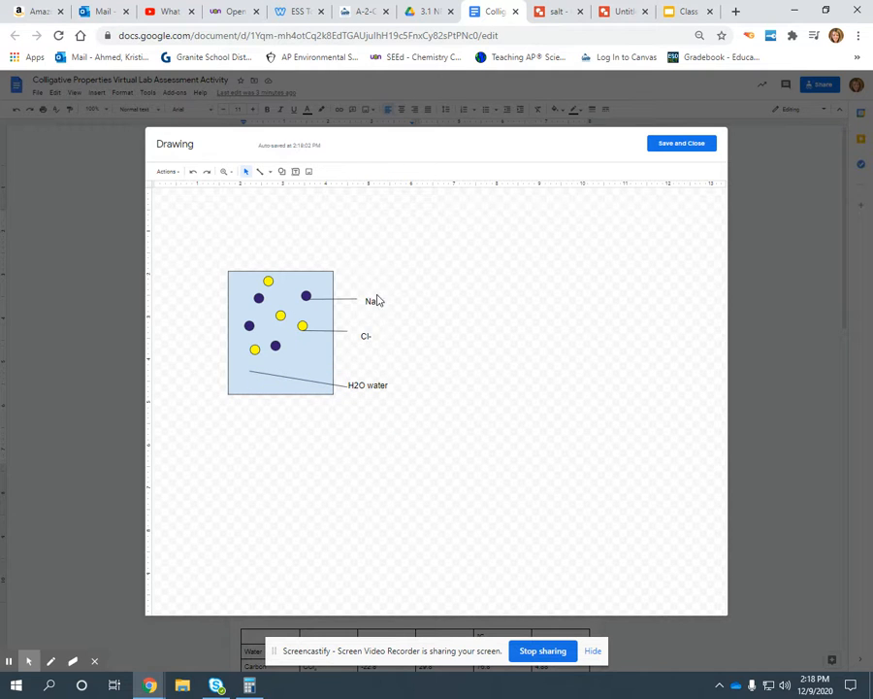
Step: Save the salt drawing into the document and start a new drawing in the "Model of Sugar Dissolving" cell
{"action": "left_click", "coordinate": [668, 146]}
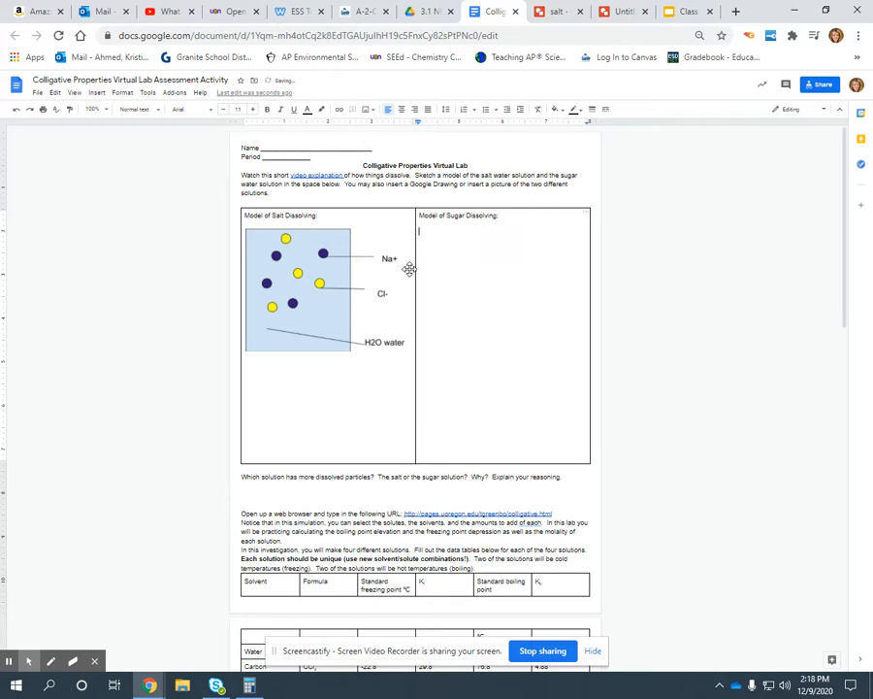
{"action": "left_click", "coordinate": [94, 94]}
{"action": "mouse_move", "coordinate": [115, 144]}
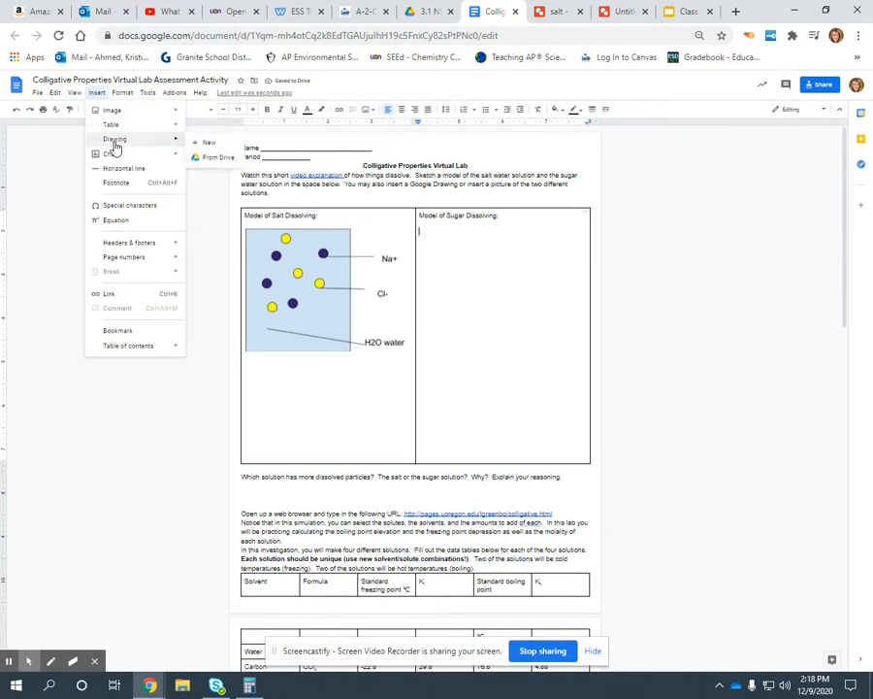
{"action": "left_click", "coordinate": [200, 143]}
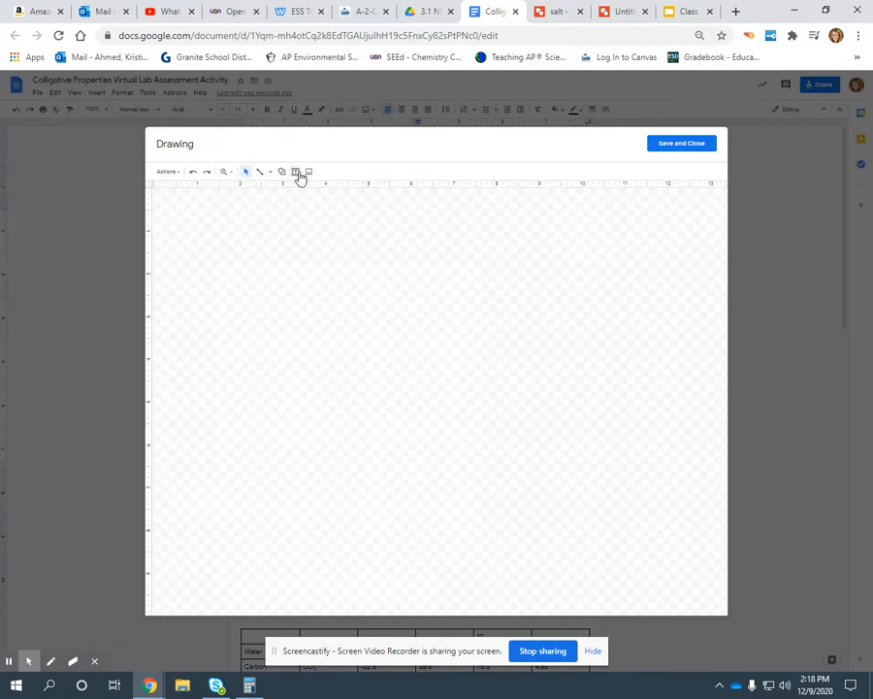
Step: Draw a light blue upright rectangle as the water container in the upper-left part of the drawing canvas
{"action": "left_click", "coordinate": [282, 172]}
{"action": "left_click", "coordinate": [258, 282]}
{"action": "left_click", "coordinate": [283, 172]}
{"action": "mouse_move", "coordinate": [296, 188]}
{"action": "left_click", "coordinate": [361, 190]}
{"action": "left_click_drag", "start_coordinate": [244, 251], "coordinate": [356, 398]}
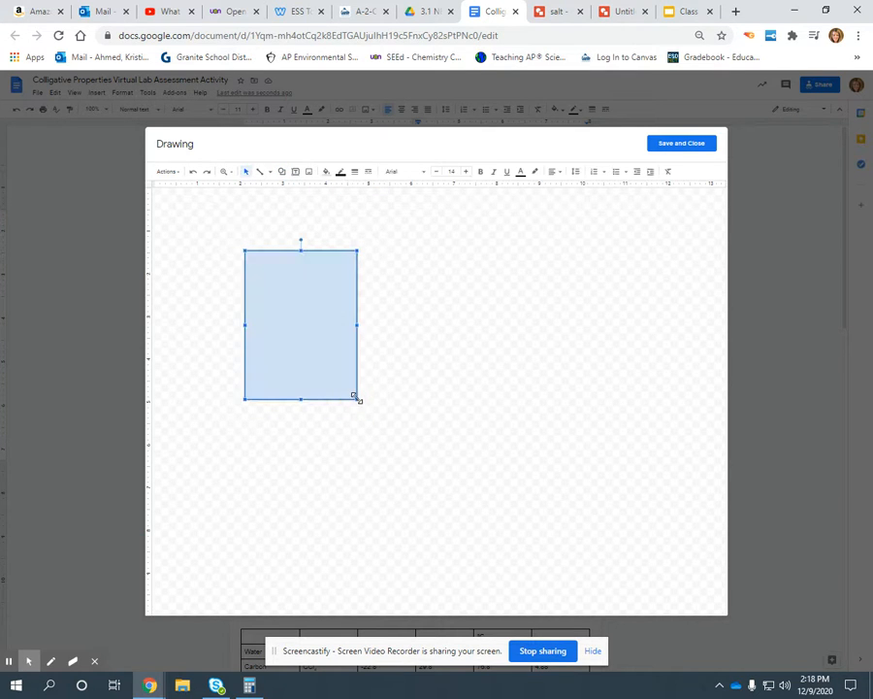
Step: Draw a small circle inside the upper part of the rectangle and fill it red
{"action": "left_click", "coordinate": [326, 172]}
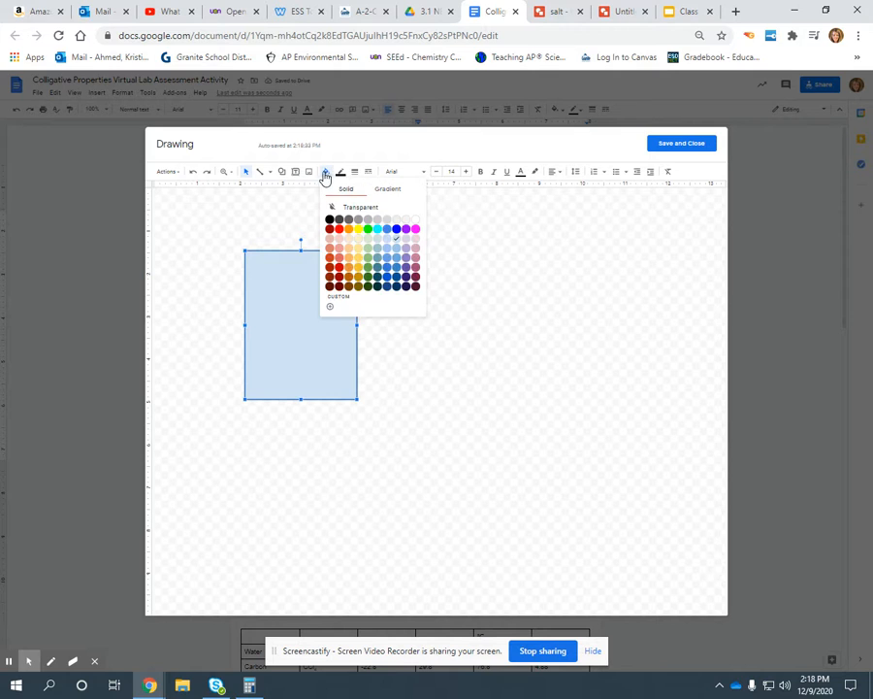
{"action": "left_click", "coordinate": [281, 173]}
{"action": "mouse_move", "coordinate": [292, 191]}
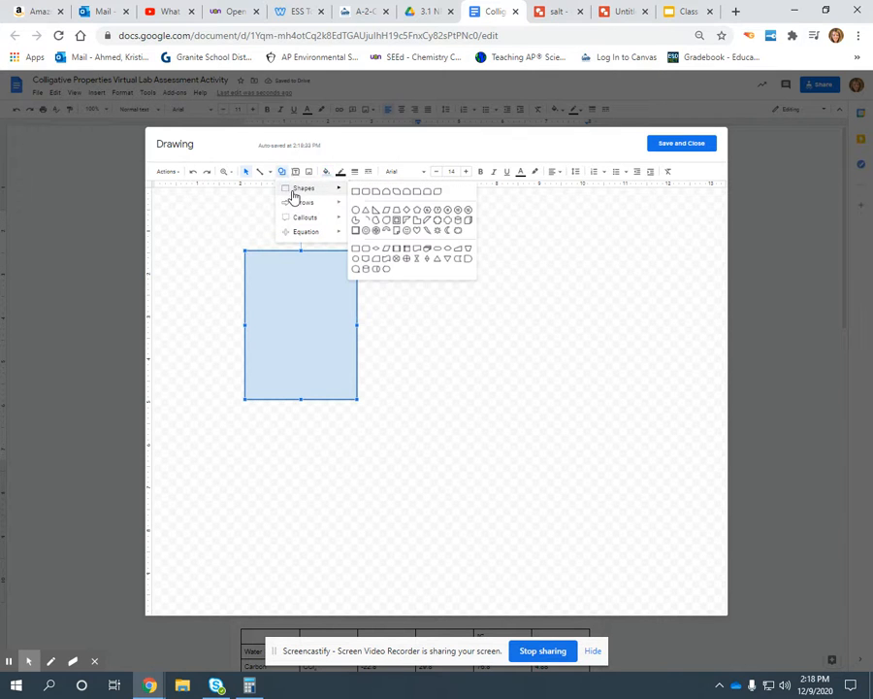
{"action": "left_click", "coordinate": [353, 209]}
{"action": "left_click_drag", "start_coordinate": [276, 282], "coordinate": [284, 289]}
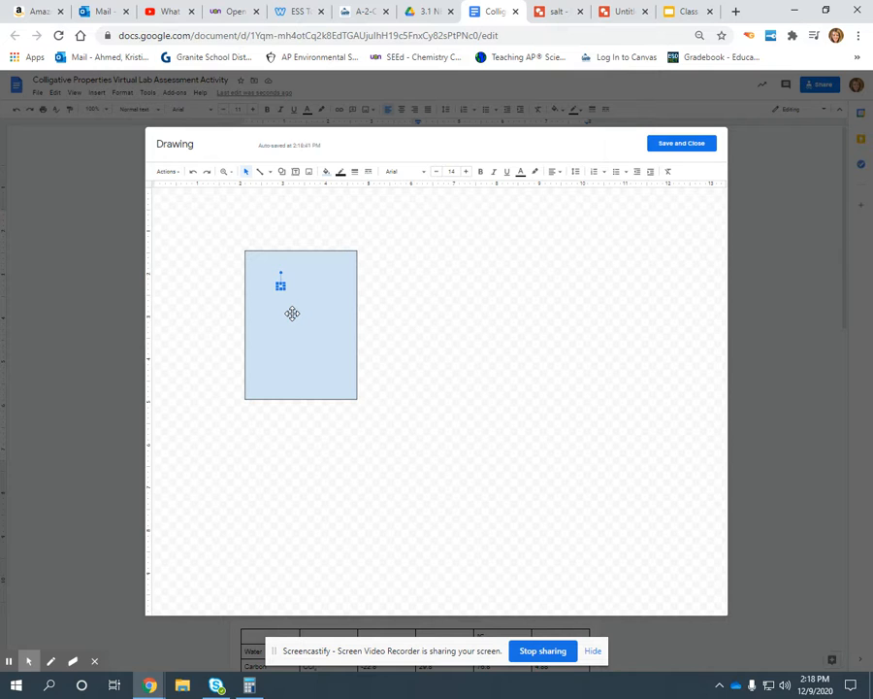
{"action": "left_click", "coordinate": [327, 172]}
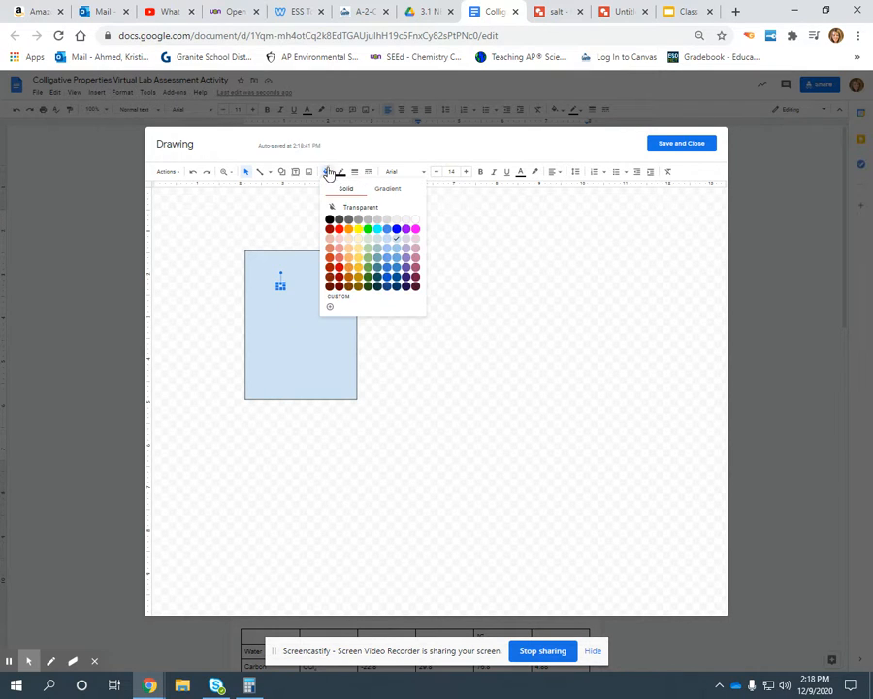
{"action": "left_click", "coordinate": [338, 234]}
{"action": "left_click", "coordinate": [289, 296]}
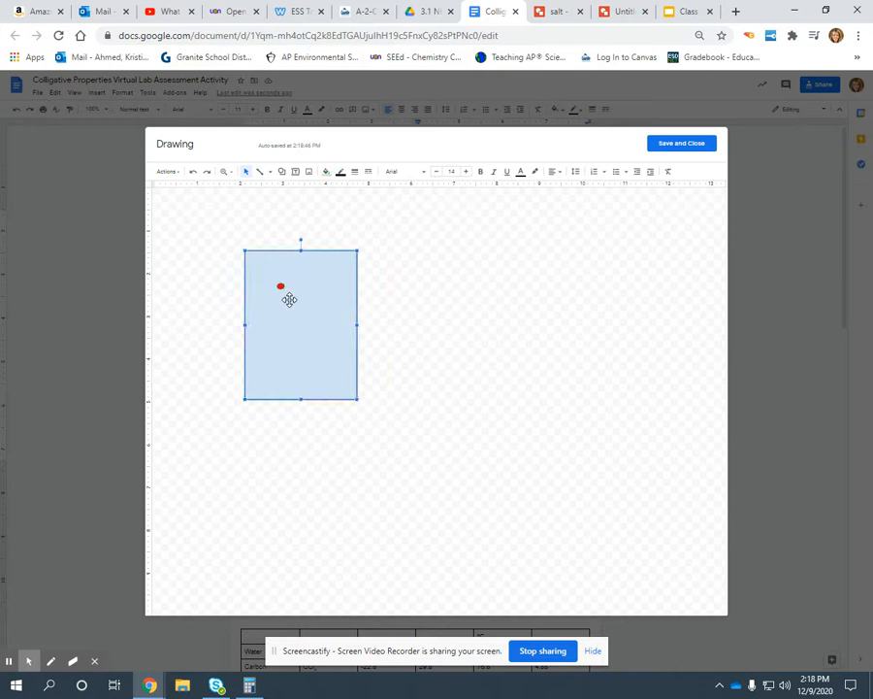
Step: Fill the rectangle black and restore its light blue fill
{"action": "left_click", "coordinate": [327, 172]}
{"action": "left_click", "coordinate": [328, 219]}
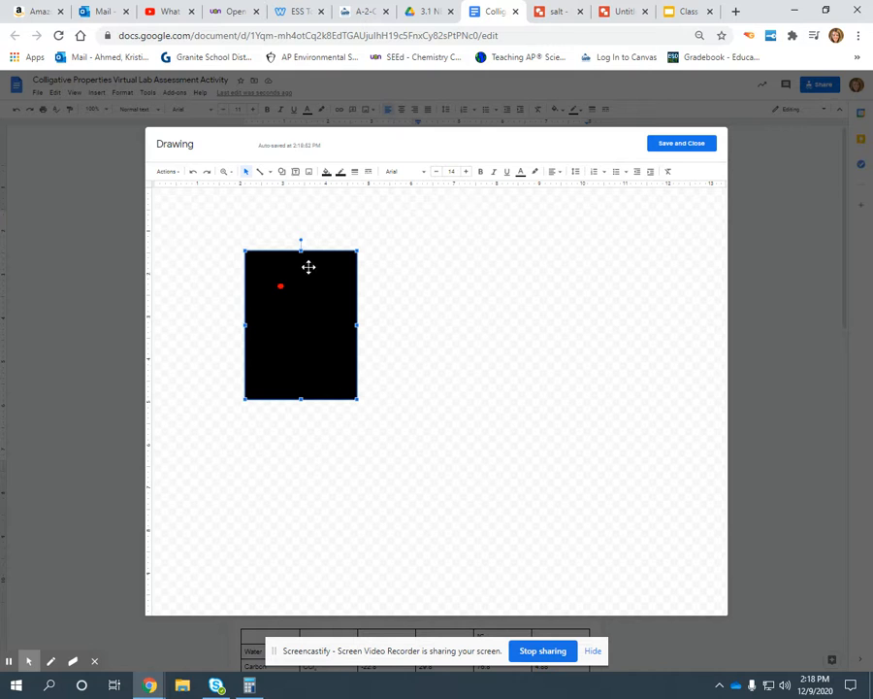
{"action": "left_click", "coordinate": [326, 173]}
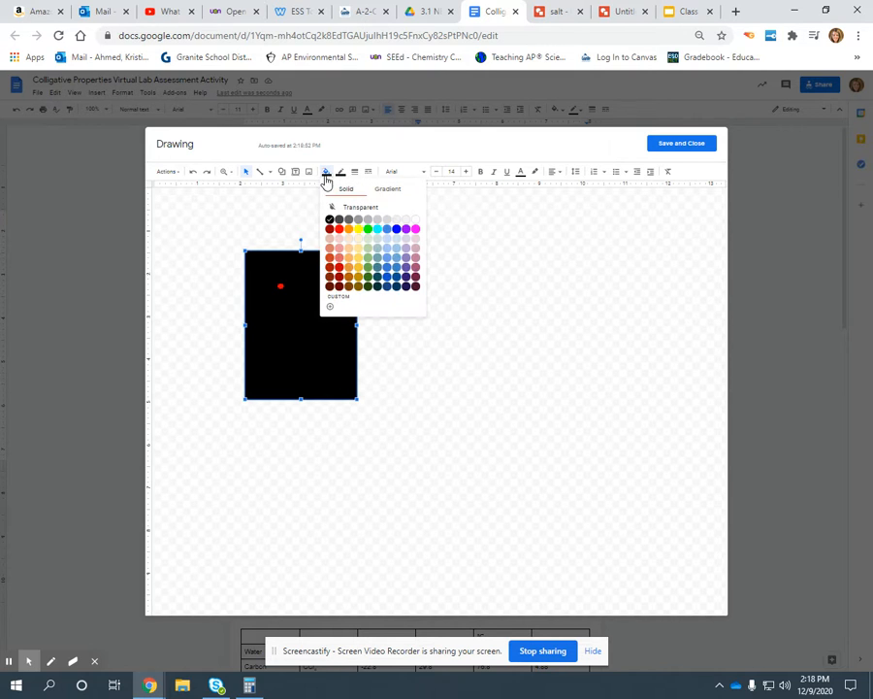
{"action": "left_click", "coordinate": [396, 247]}
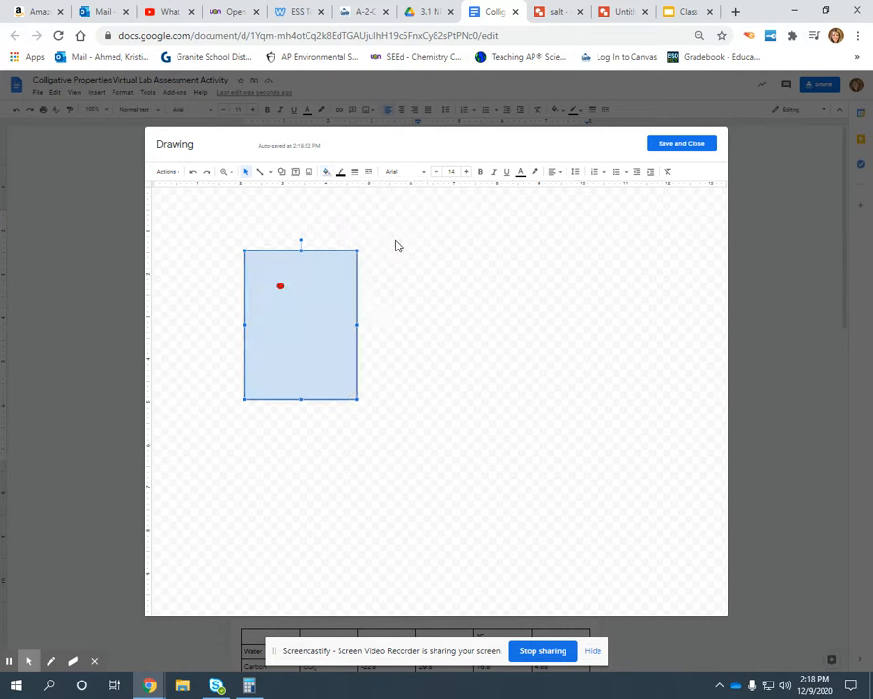
{"action": "left_click", "coordinate": [326, 171]}
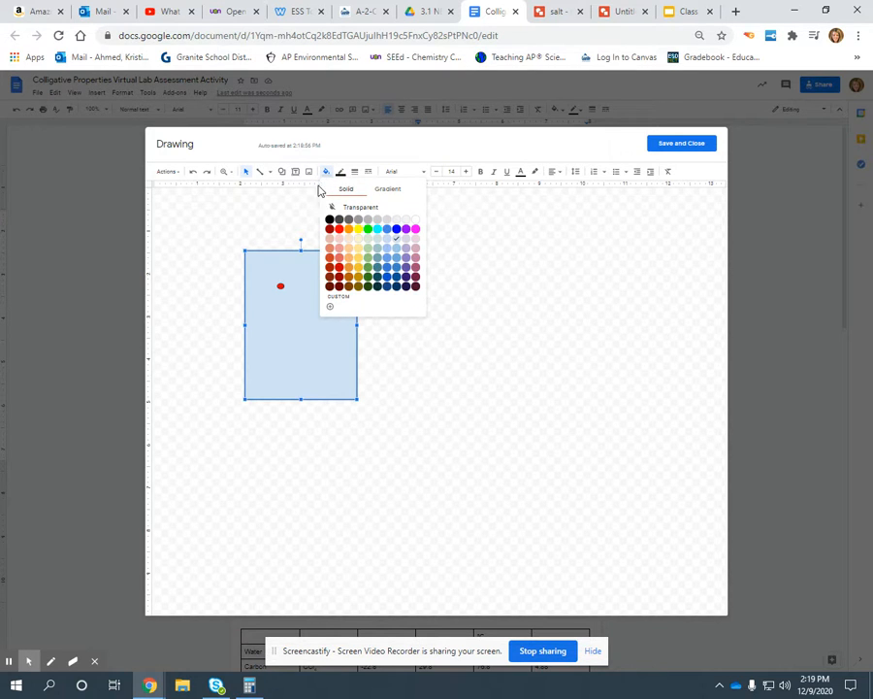
Step: Draw a second small oval beside the red one, fill it black, and move it so the two ovals touch
{"action": "left_click", "coordinate": [281, 171]}
{"action": "mouse_move", "coordinate": [303, 190]}
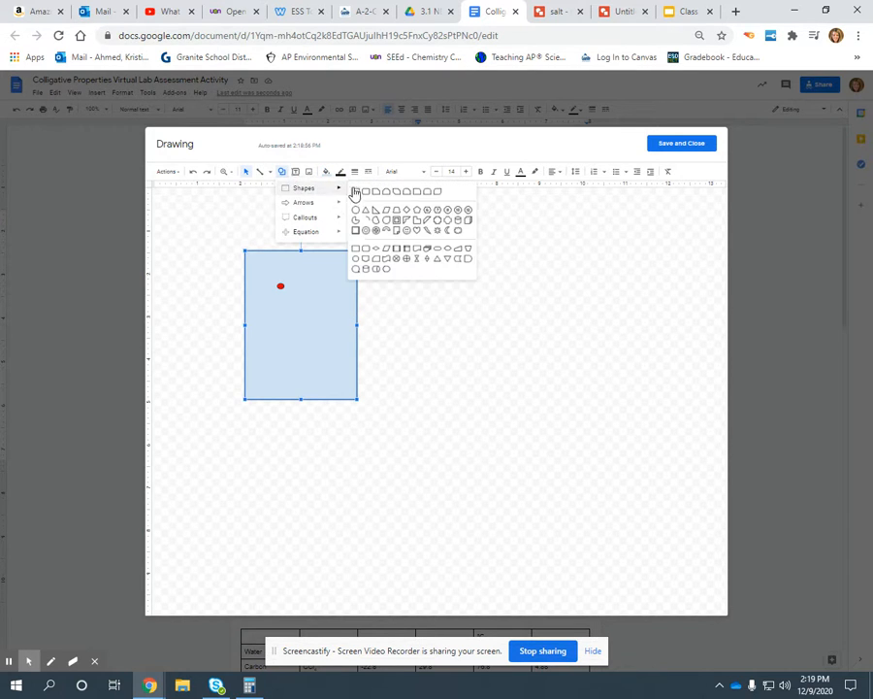
{"action": "left_click", "coordinate": [355, 194]}
{"action": "left_click_drag", "start_coordinate": [284, 284], "coordinate": [292, 289]}
{"action": "left_click", "coordinate": [326, 172]}
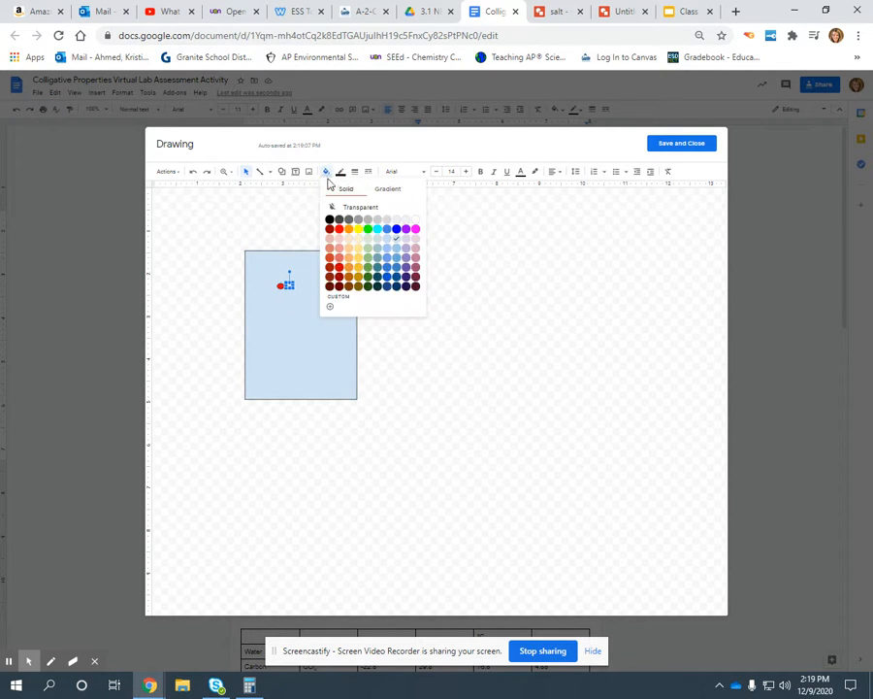
{"action": "left_click", "coordinate": [329, 219]}
{"action": "left_click", "coordinate": [306, 305]}
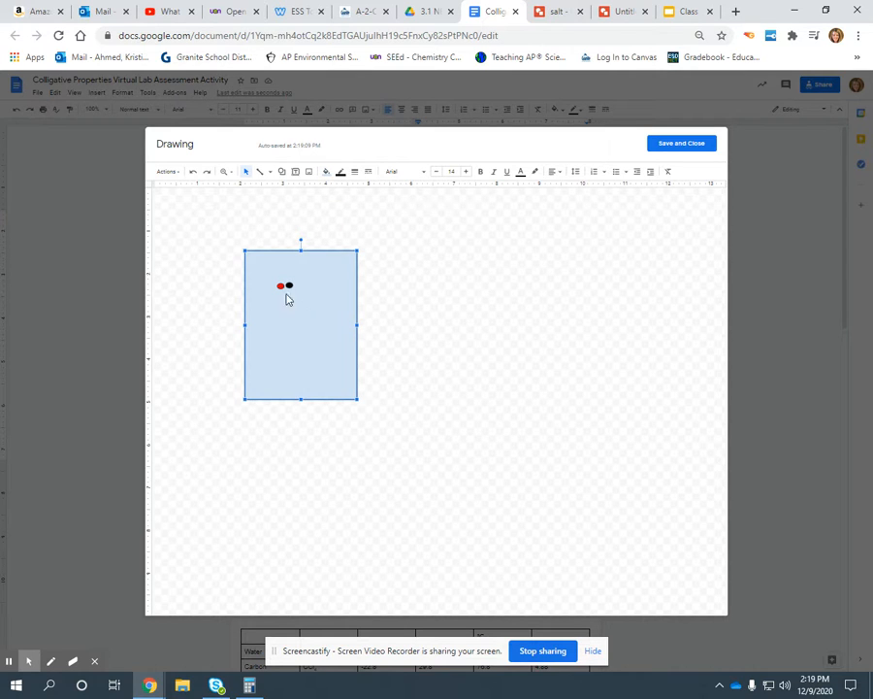
{"action": "left_click_drag", "start_coordinate": [288, 284], "coordinate": [286, 286]}
{"action": "left_click", "coordinate": [292, 302]}
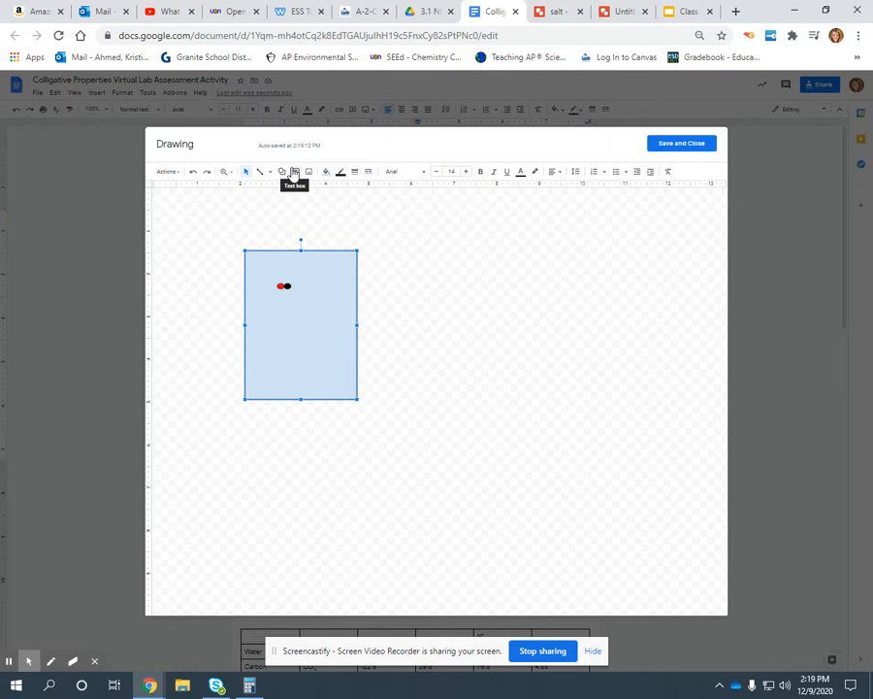
Step: Try a green fill on the red oval and change it back to red
{"action": "left_click", "coordinate": [281, 285]}
{"action": "left_click", "coordinate": [326, 172]}
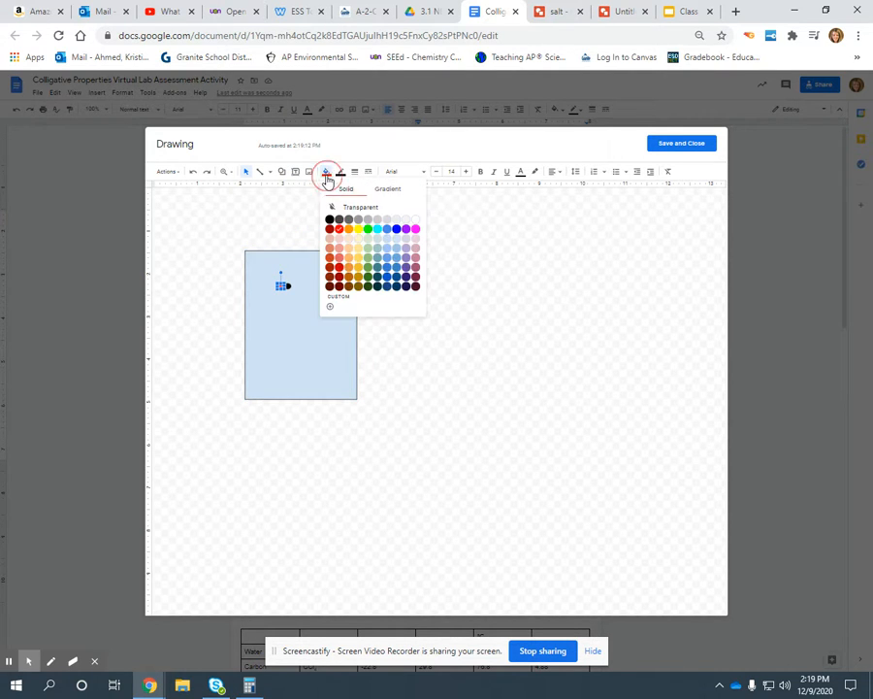
{"action": "left_click", "coordinate": [368, 230]}
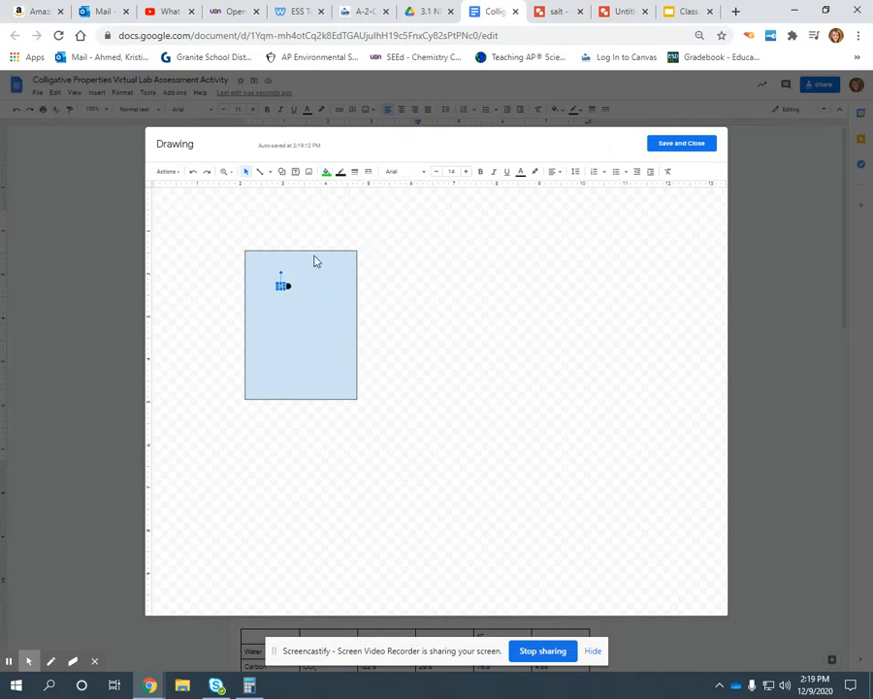
{"action": "left_click", "coordinate": [326, 172]}
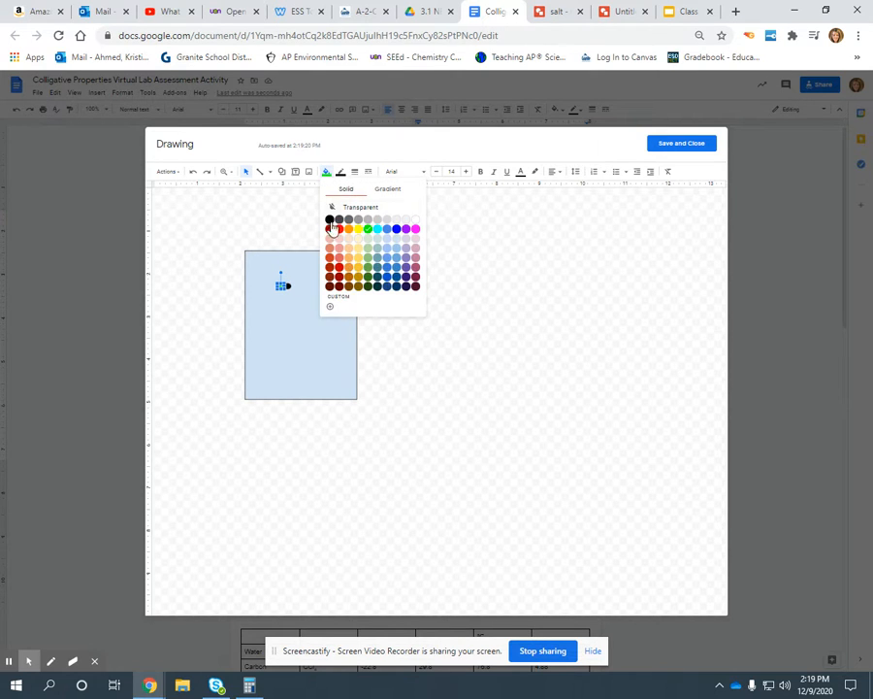
{"action": "left_click", "coordinate": [338, 231]}
Step: Draw a third small oval just below the red and black ovals and fill it green
{"action": "left_click", "coordinate": [282, 172]}
{"action": "mouse_move", "coordinate": [298, 195]}
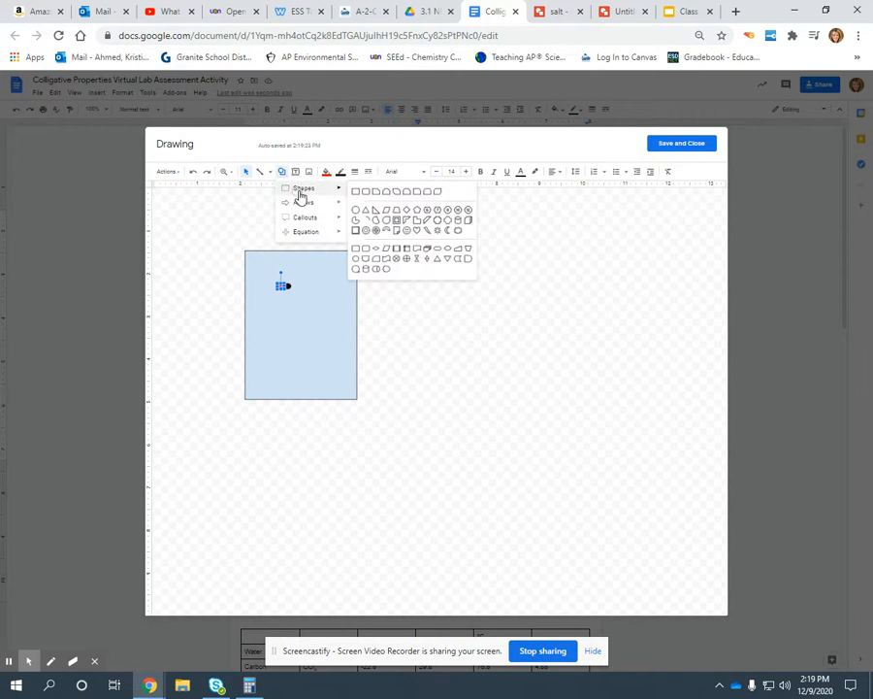
{"action": "left_click", "coordinate": [353, 210]}
{"action": "left_click", "coordinate": [282, 172]}
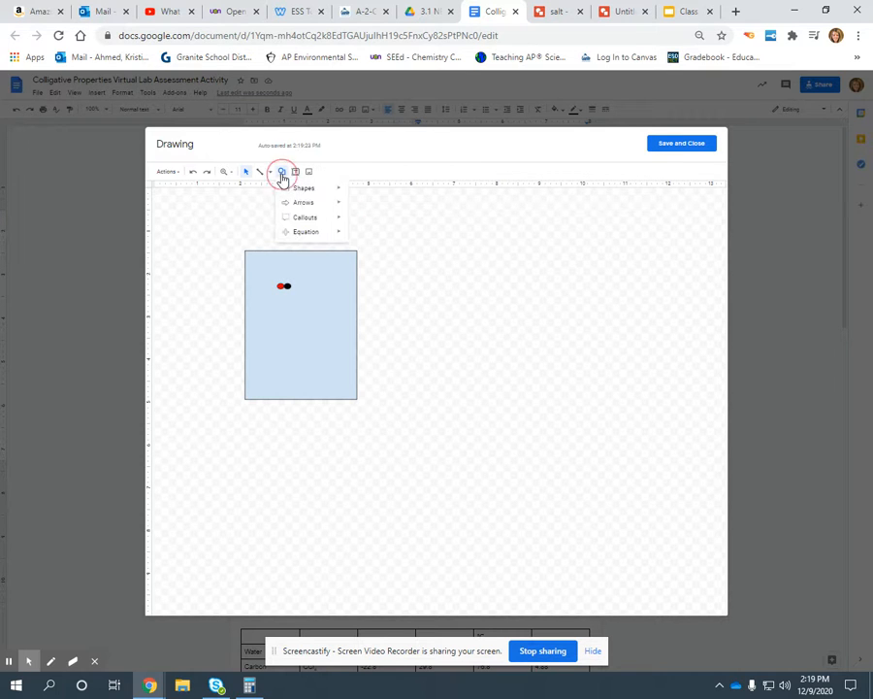
{"action": "mouse_move", "coordinate": [331, 194]}
{"action": "left_click", "coordinate": [356, 212]}
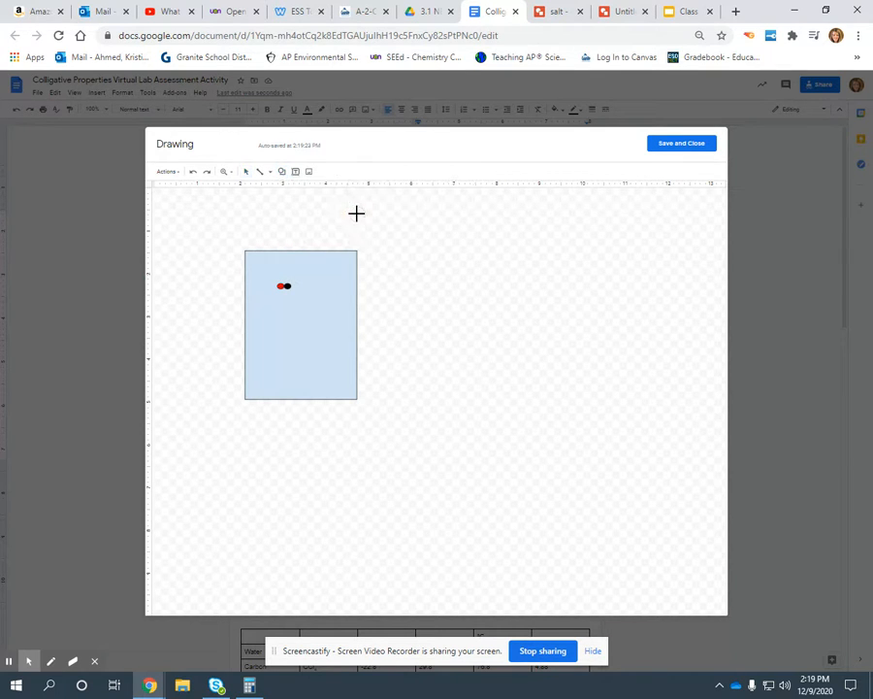
{"action": "left_click_drag", "start_coordinate": [279, 289], "coordinate": [287, 298]}
{"action": "left_click", "coordinate": [329, 175]}
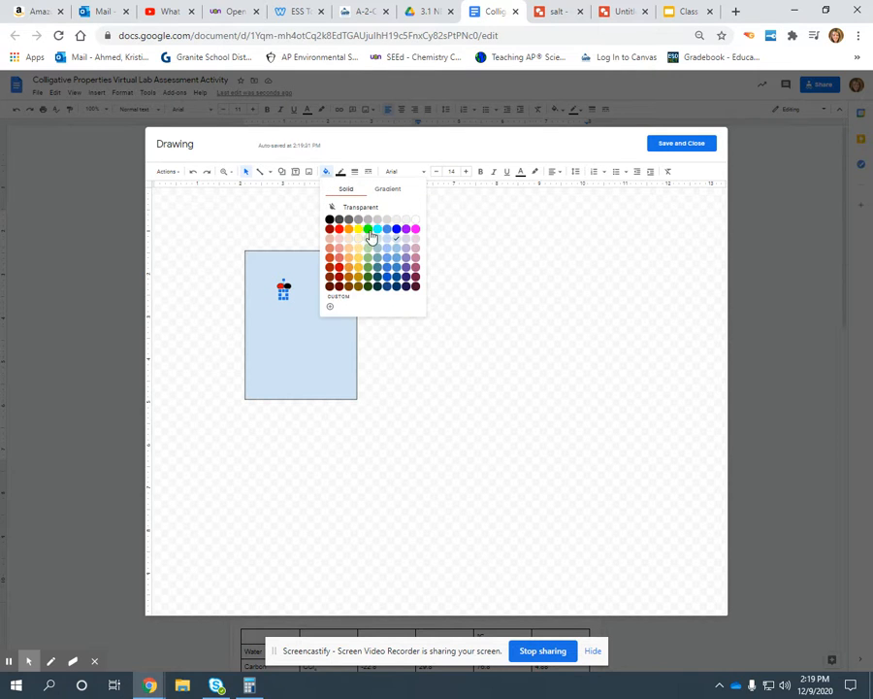
{"action": "left_click", "coordinate": [369, 235]}
{"action": "left_click", "coordinate": [287, 306]}
Step: Stretch the green oval taller so it touches the red and black ovals, undoing the last unwanted adjustment
{"action": "left_click", "coordinate": [283, 289]}
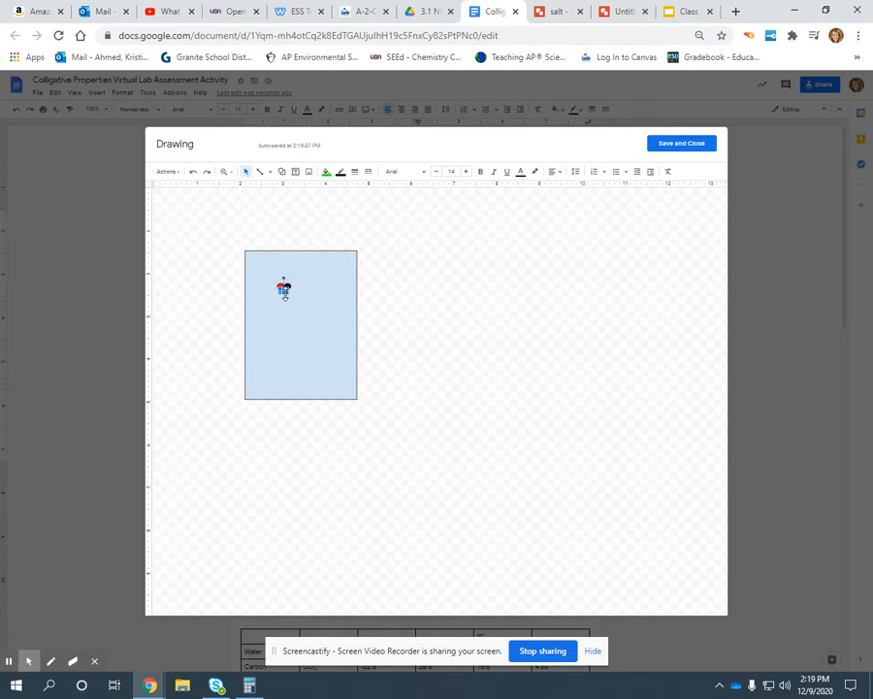
{"action": "left_click", "coordinate": [285, 322]}
{"action": "left_click", "coordinate": [285, 296]}
{"action": "left_click_drag", "start_coordinate": [284, 294], "coordinate": [287, 295]}
{"action": "key", "text": "ctrl+z"}
{"action": "left_click", "coordinate": [297, 308]}
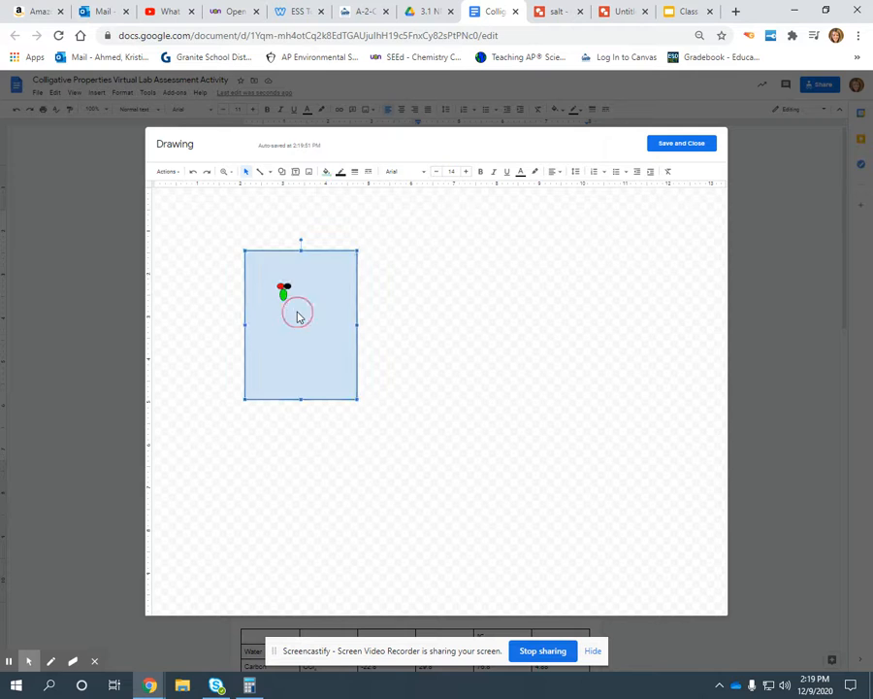
Step: Enlarge the black oval into a bigger circle and widen the red oval
{"action": "left_click", "coordinate": [289, 288]}
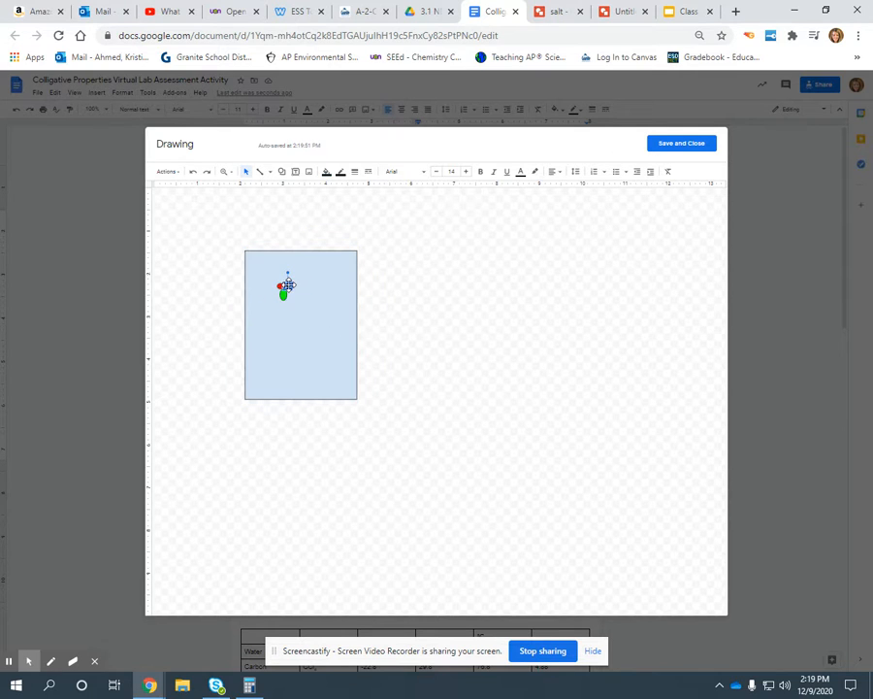
{"action": "left_click_drag", "start_coordinate": [292, 283], "coordinate": [287, 288]}
{"action": "left_click", "coordinate": [303, 301]}
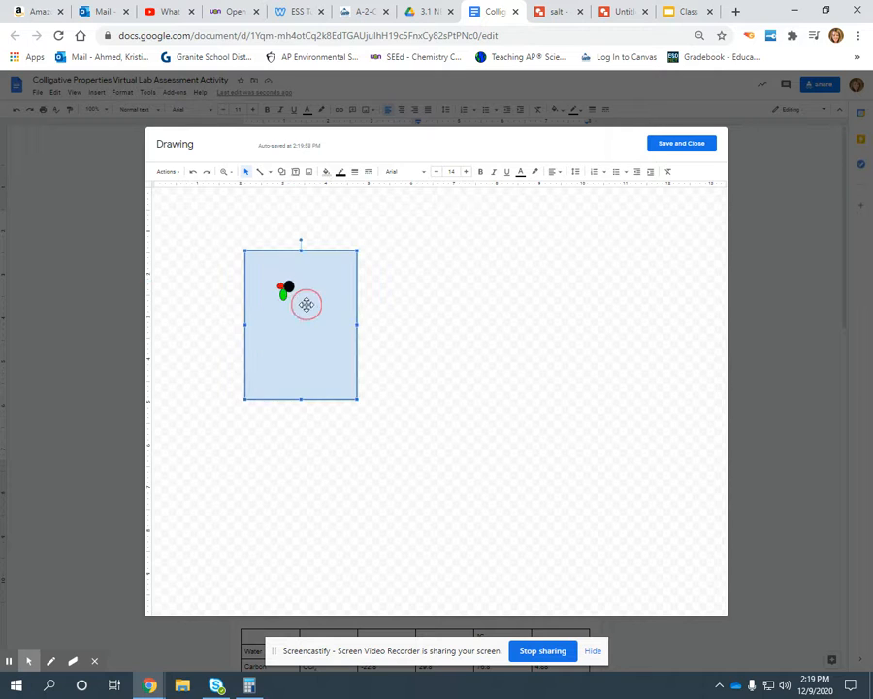
{"action": "left_click", "coordinate": [281, 287]}
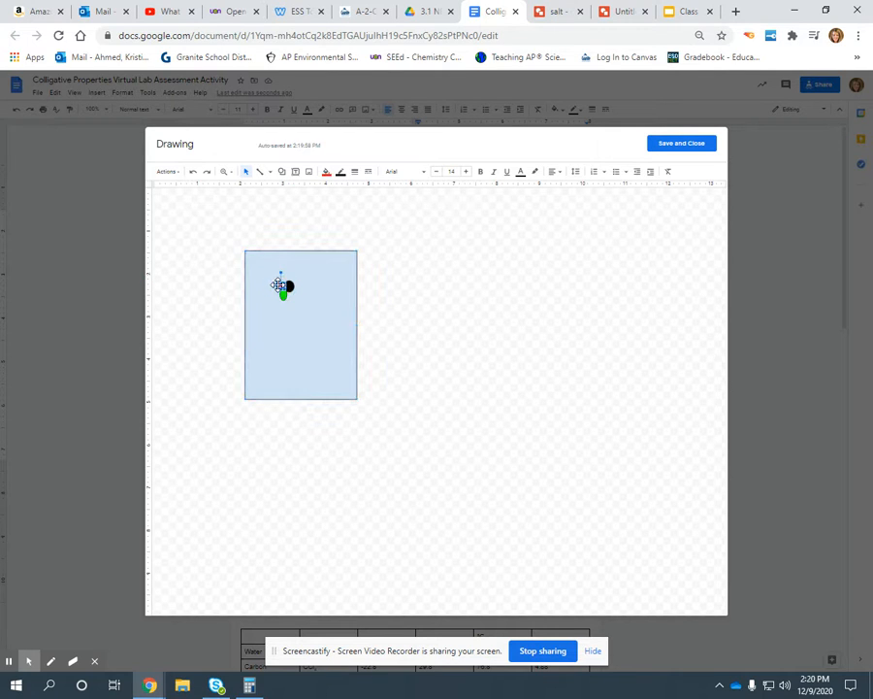
{"action": "left_click", "coordinate": [279, 287]}
{"action": "left_click", "coordinate": [287, 305]}
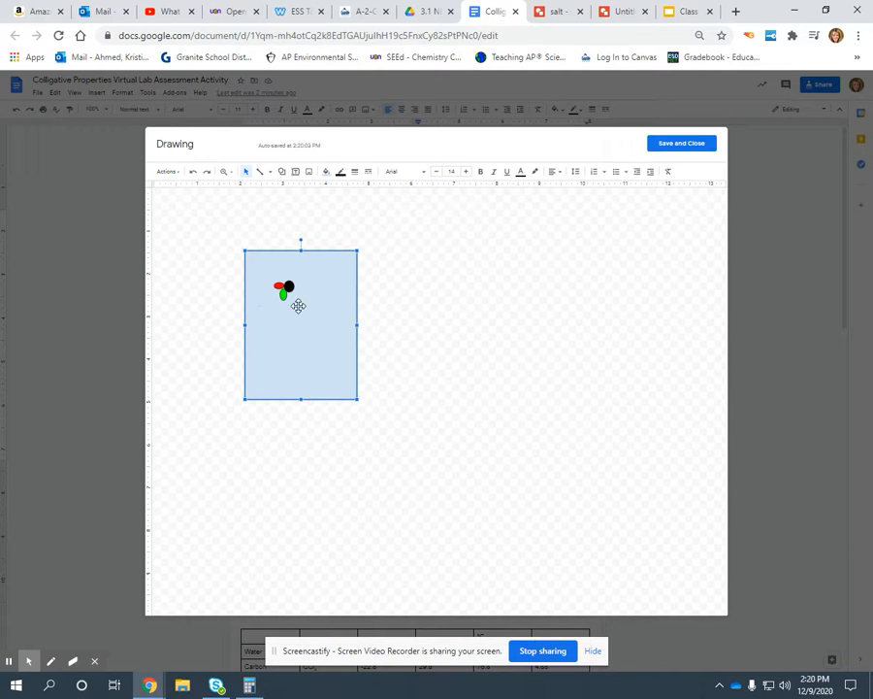
Step: Draw a line from the three-oval particle out of the rectangle and label it "Sugar" in a text box placed under the line's outer end
{"action": "left_click", "coordinate": [260, 171]}
{"action": "left_click_drag", "start_coordinate": [286, 287], "coordinate": [449, 328]}
{"action": "left_click", "coordinate": [296, 172]}
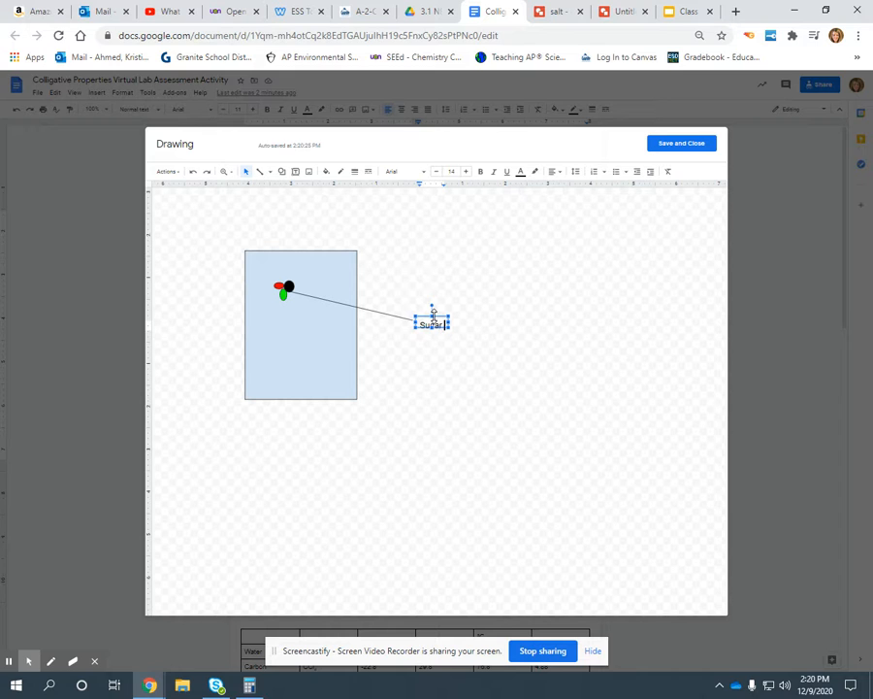
{"action": "left_click_drag", "start_coordinate": [427, 311], "coordinate": [394, 315]}
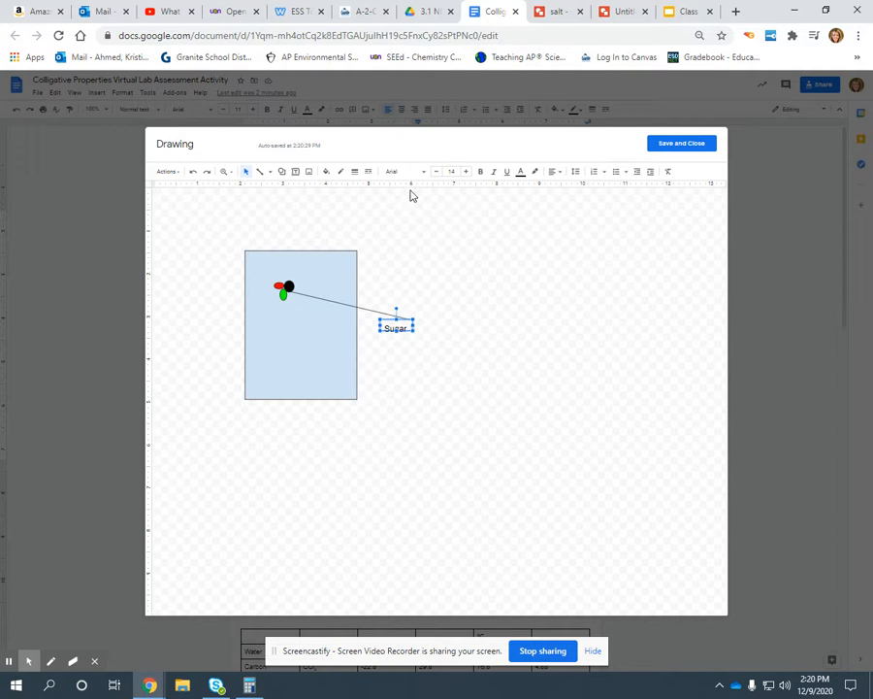
Step: Duplicate the red, black and green ovals together and place the copy in the lower part of the rectangle
{"action": "left_click", "coordinate": [249, 173]}
{"action": "left_click", "coordinate": [265, 265]}
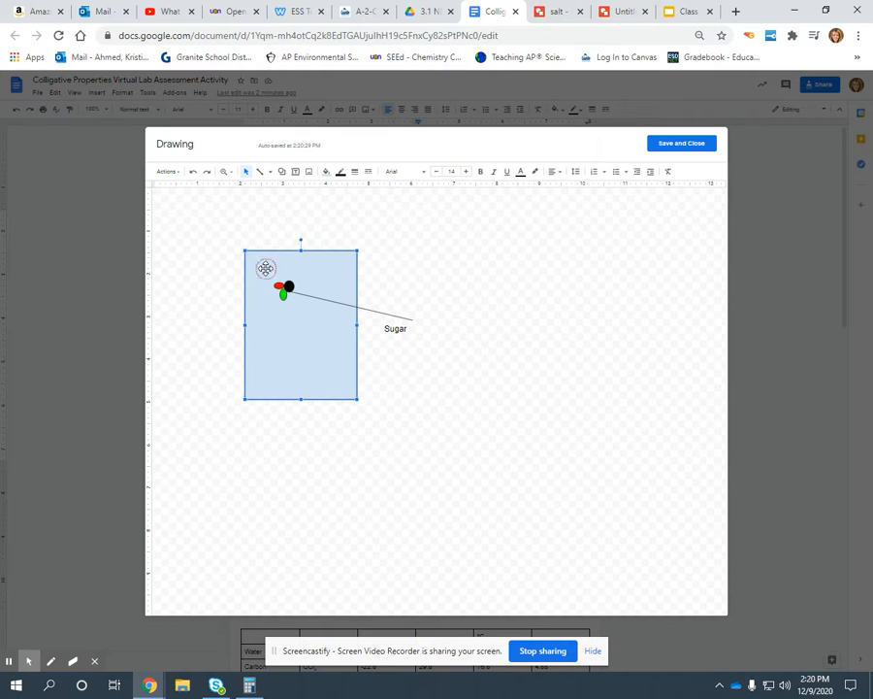
{"action": "left_click", "coordinate": [289, 286]}
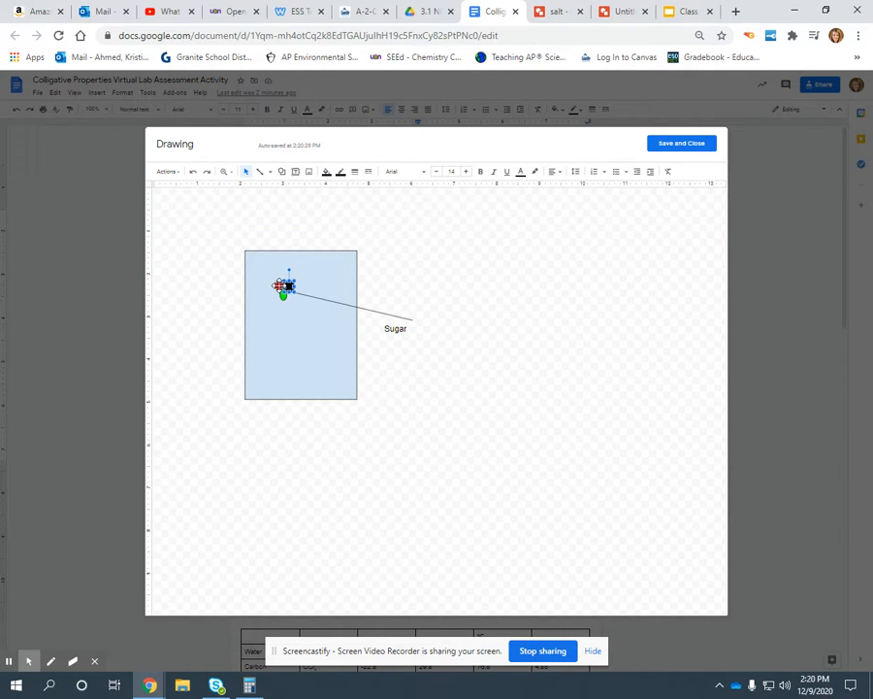
{"action": "left_click", "coordinate": [278, 287], "text": "shift"}
{"action": "left_click", "coordinate": [283, 295], "text": "shift"}
{"action": "left_click", "coordinate": [281, 333]}
{"action": "key", "text": "ctrl+v"}
{"action": "left_click_drag", "start_coordinate": [290, 289], "coordinate": [289, 344]}
{"action": "left_click", "coordinate": [275, 304]}
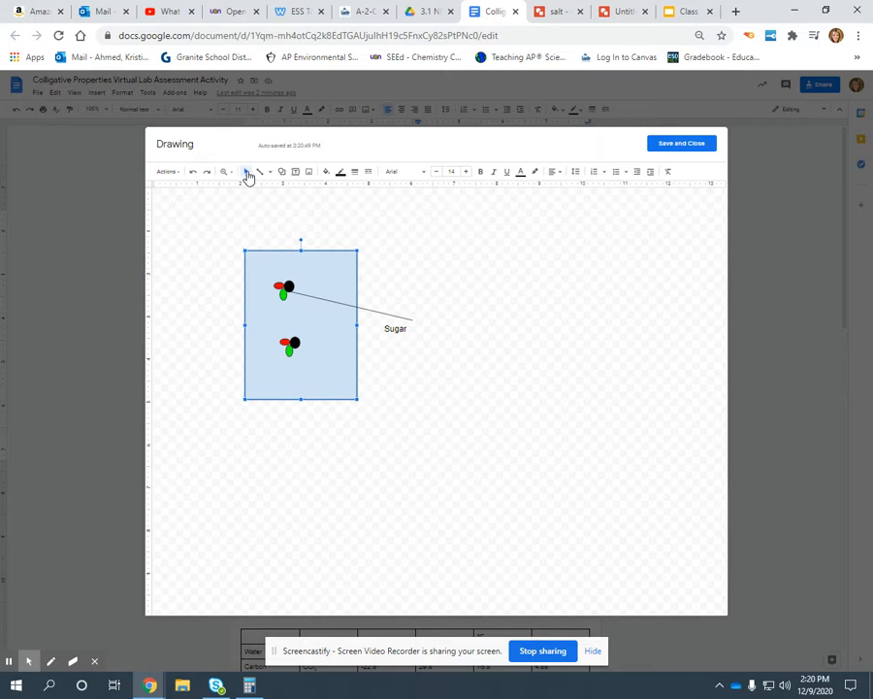
Step: Add another copy of the three-oval sugar particle in the rectangle's upper-right area
{"action": "left_click", "coordinate": [278, 284]}
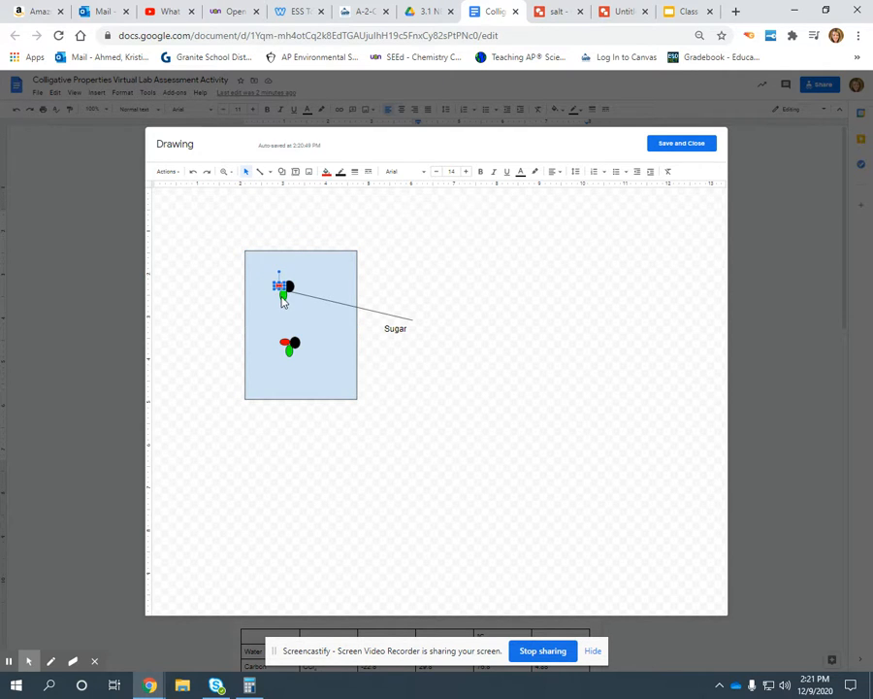
{"action": "left_click", "coordinate": [283, 287]}
{"action": "left_click", "coordinate": [287, 286]}
{"action": "key", "text": "ctrl+v"}
{"action": "left_click_drag", "start_coordinate": [291, 294], "coordinate": [334, 281]}
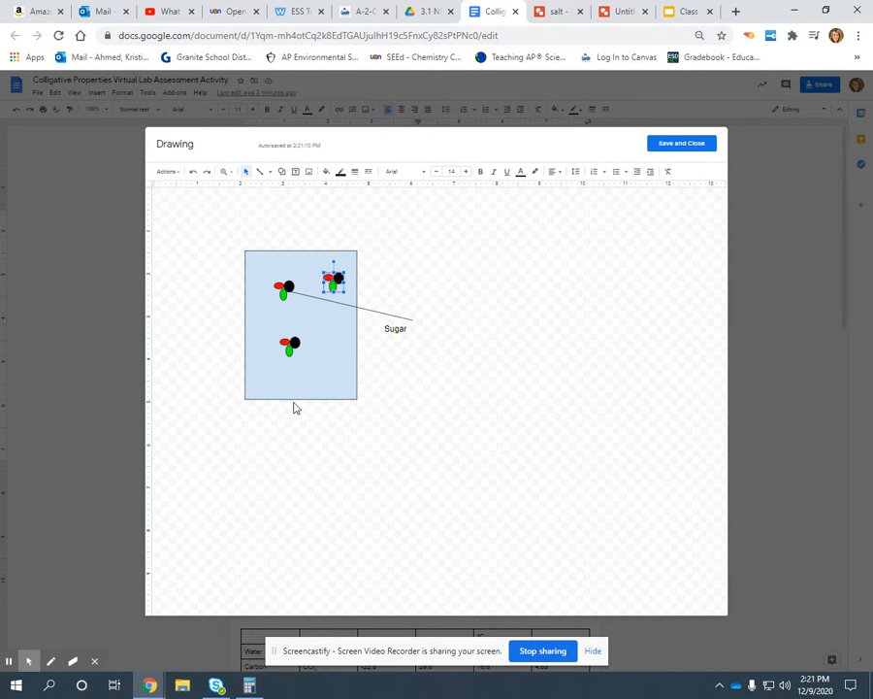
Step: Reposition the sugar pointer line so it starts at the upper-left three-oval particle, and place the "Sugar" label just below its outer end
{"action": "left_click", "coordinate": [386, 320]}
{"action": "left_click_drag", "start_coordinate": [385, 320], "coordinate": [356, 322]}
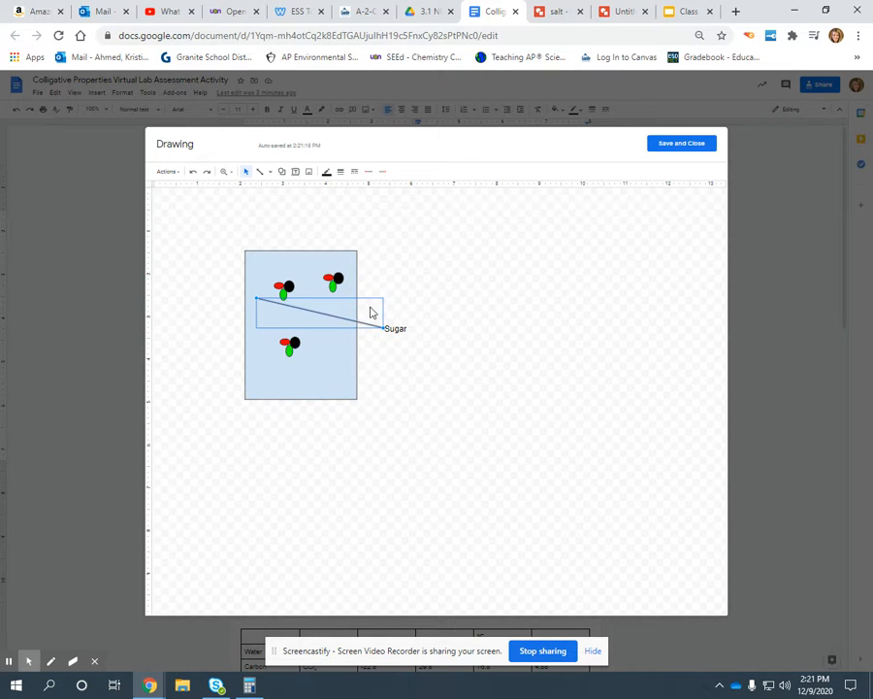
{"action": "left_click_drag", "start_coordinate": [254, 295], "coordinate": [298, 296]}
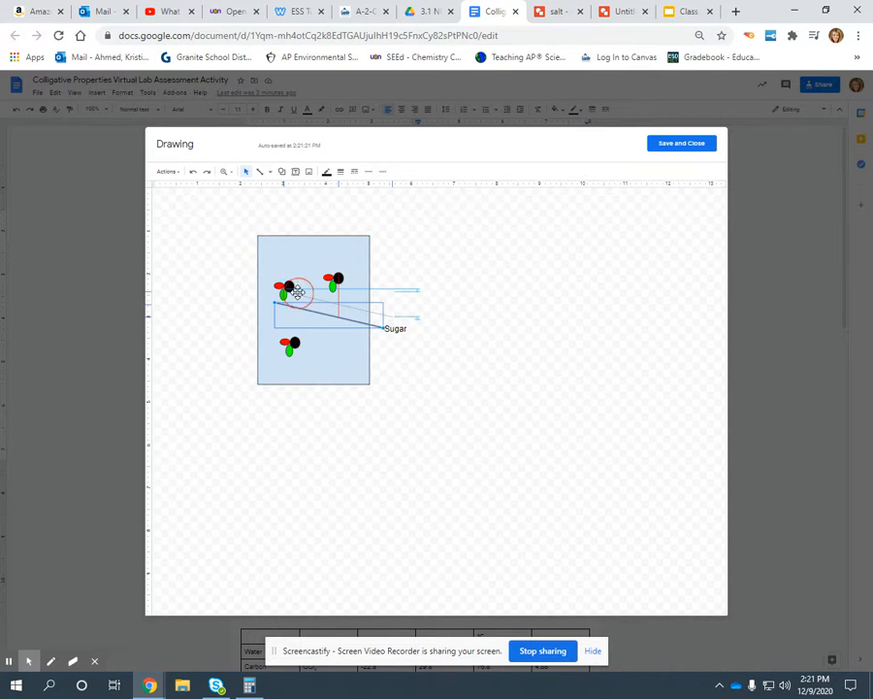
{"action": "left_click", "coordinate": [402, 328]}
{"action": "left_click_drag", "start_coordinate": [401, 318], "coordinate": [407, 310]}
Step: Draw a line from the rectangle's lower-right area outward, label its end "H2O water" in a text box, and save the drawing into the worksheet
{"action": "left_click", "coordinate": [386, 361]}
{"action": "left_click", "coordinate": [260, 170]}
{"action": "left_click_drag", "start_coordinate": [346, 361], "coordinate": [423, 412]}
{"action": "left_click", "coordinate": [295, 171]}
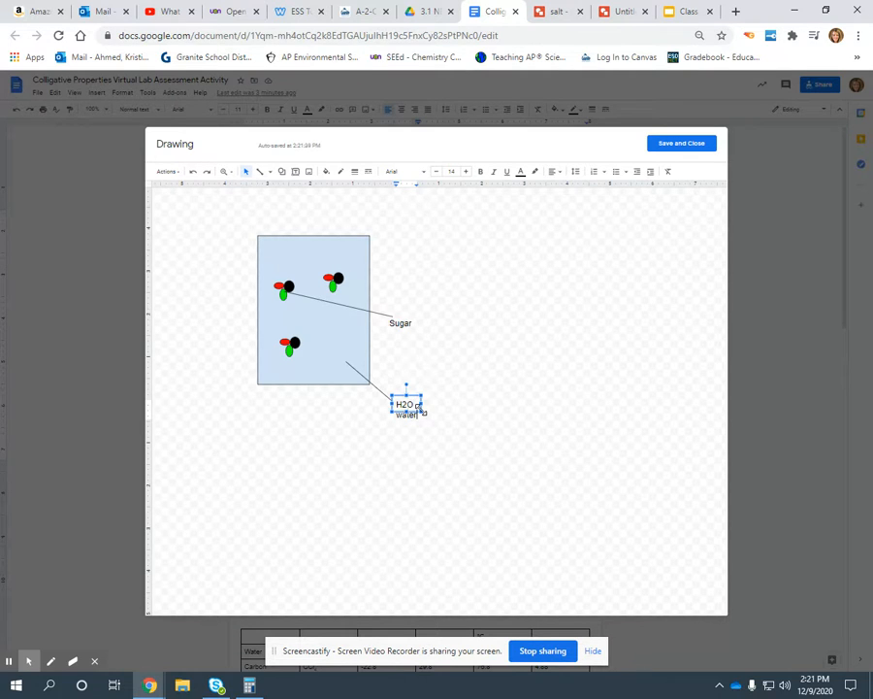
{"action": "left_click", "coordinate": [686, 148]}
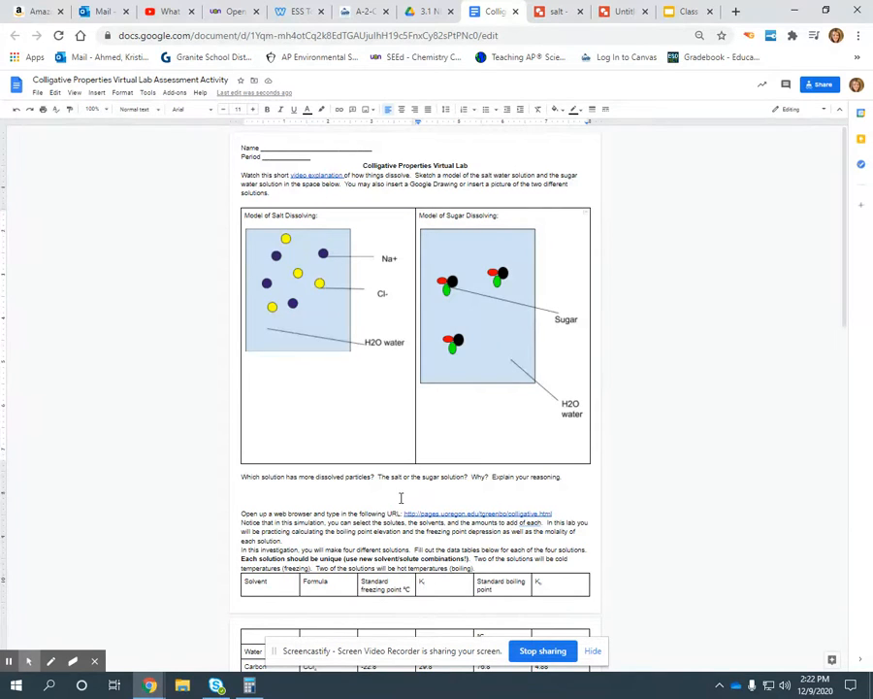
Step: Review the worksheet from the salt and sugar models through the solvent table, the cold and hot solution blanks, and the Level 3 and 4 questions
{"action": "scroll", "coordinate": [400, 498], "scroll_direction": "down", "scroll_amount": 5}
{"action": "scroll", "coordinate": [302, 354], "scroll_direction": "up", "scroll_amount": 4}
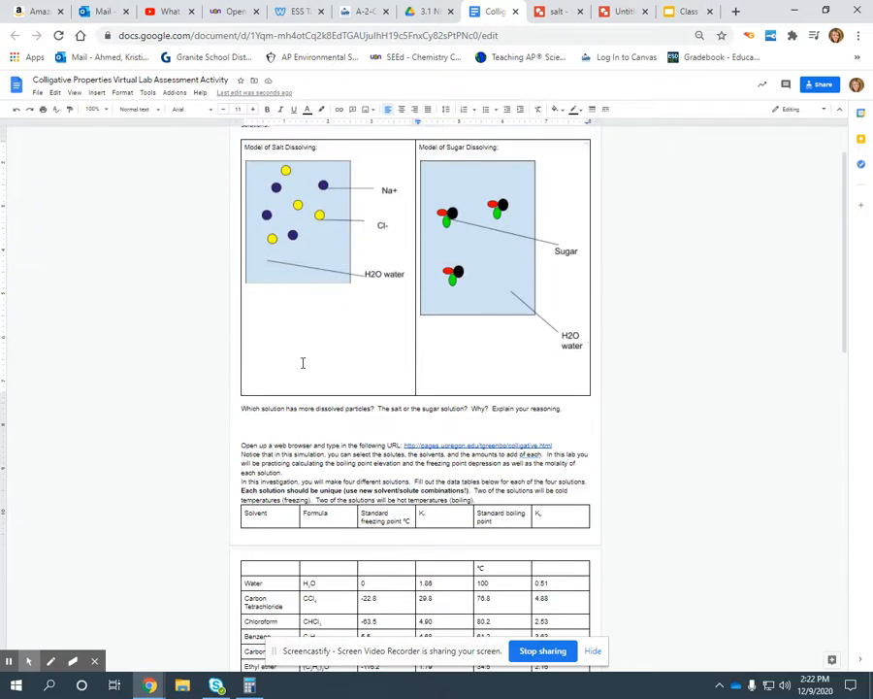
{"action": "scroll", "coordinate": [298, 435], "scroll_direction": "down", "scroll_amount": 10}
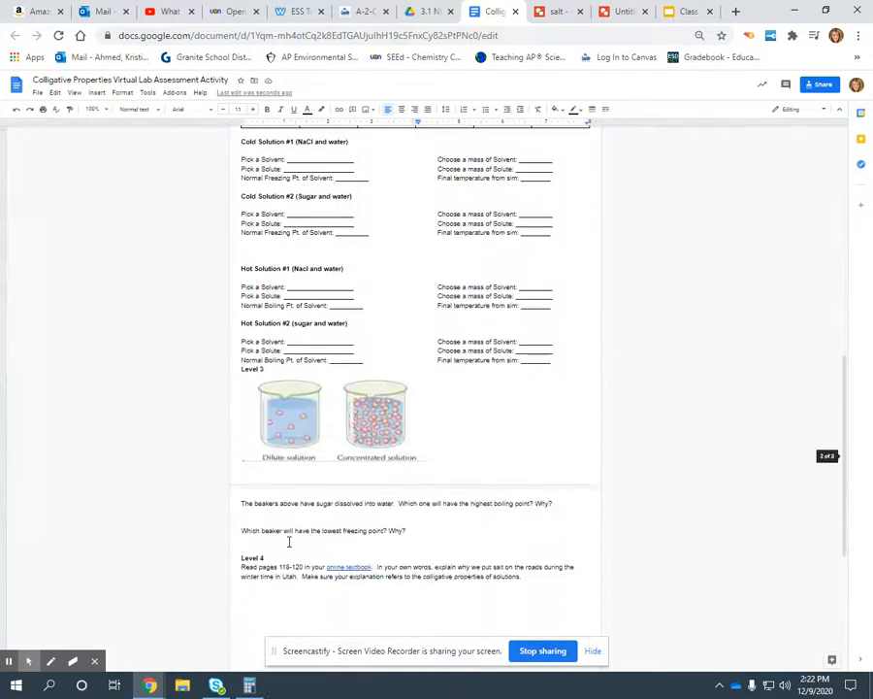
{"action": "scroll", "coordinate": [280, 571], "scroll_direction": "up", "scroll_amount": 8}
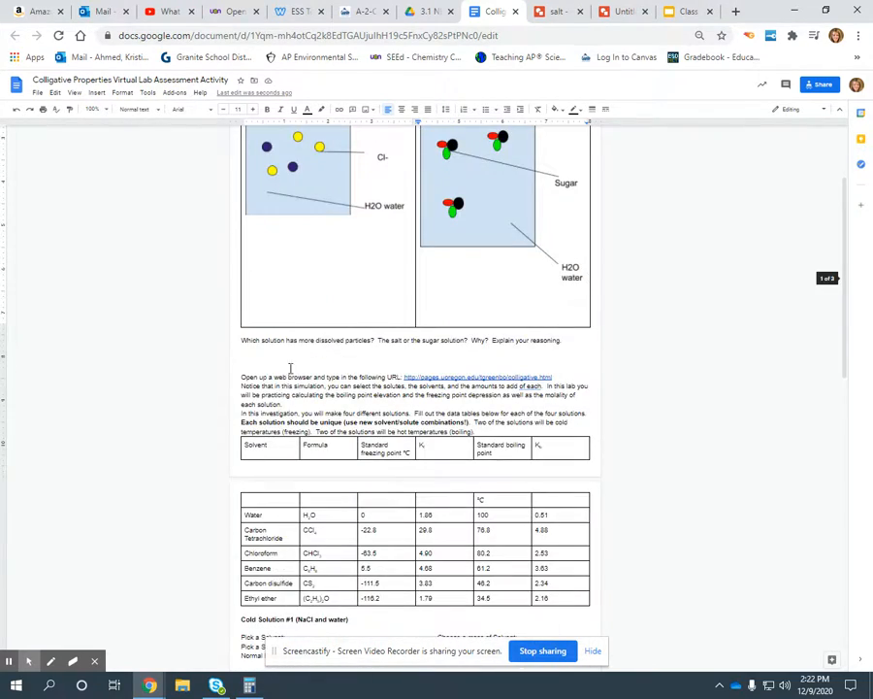
{"action": "scroll", "coordinate": [282, 388], "scroll_direction": "down", "scroll_amount": 3}
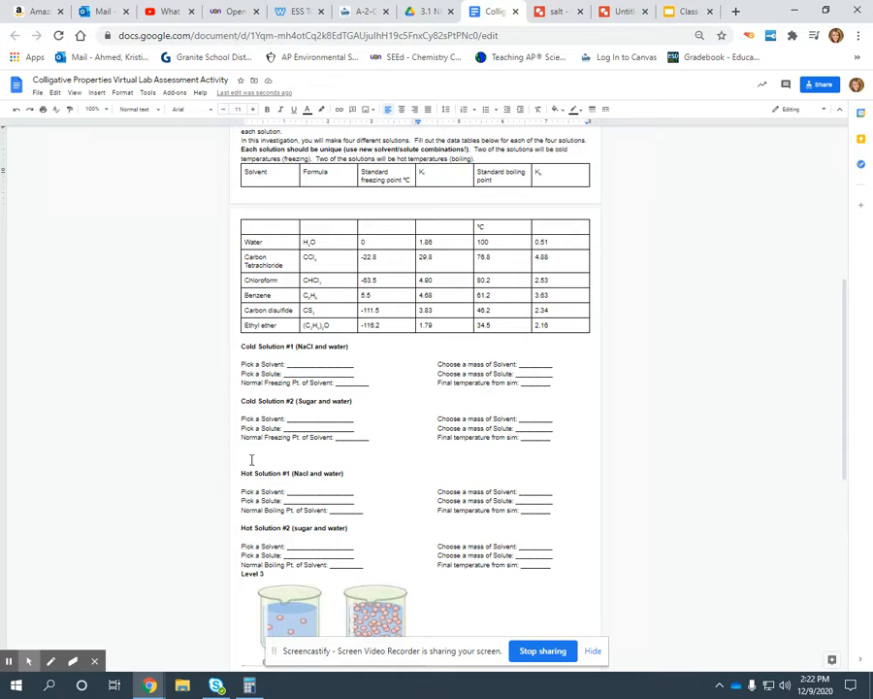
{"action": "scroll", "coordinate": [254, 367], "scroll_direction": "up", "scroll_amount": 3}
{"action": "scroll", "coordinate": [254, 369], "scroll_direction": "up", "scroll_amount": 2}
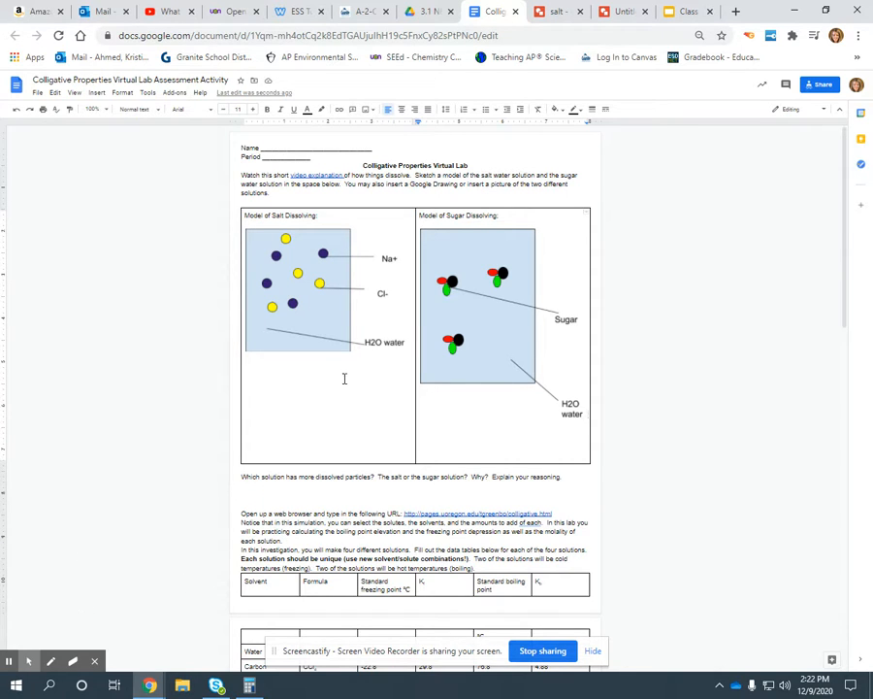
{"action": "left_click", "coordinate": [97, 93]}
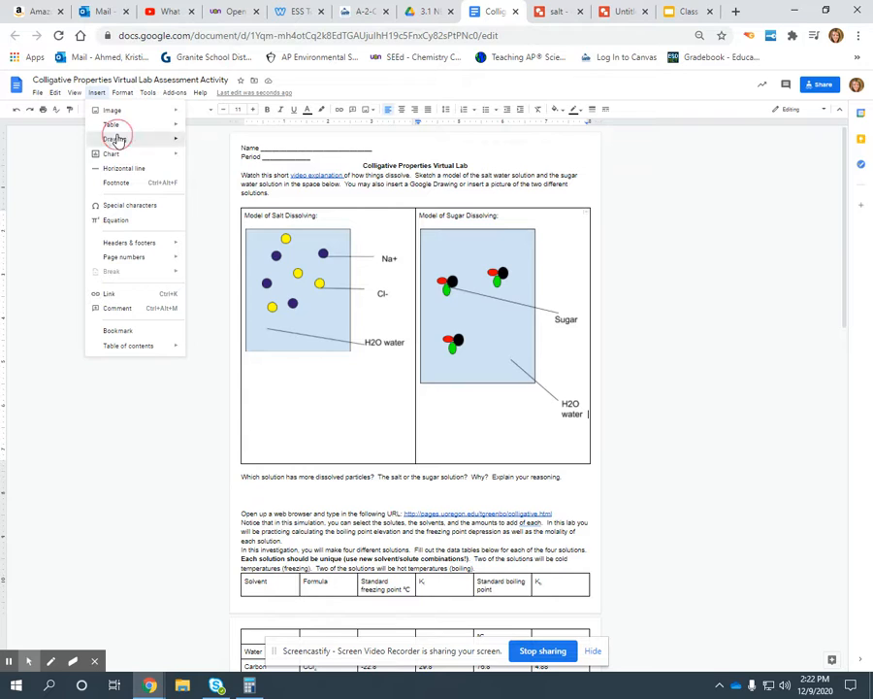
{"action": "left_click", "coordinate": [107, 406]}
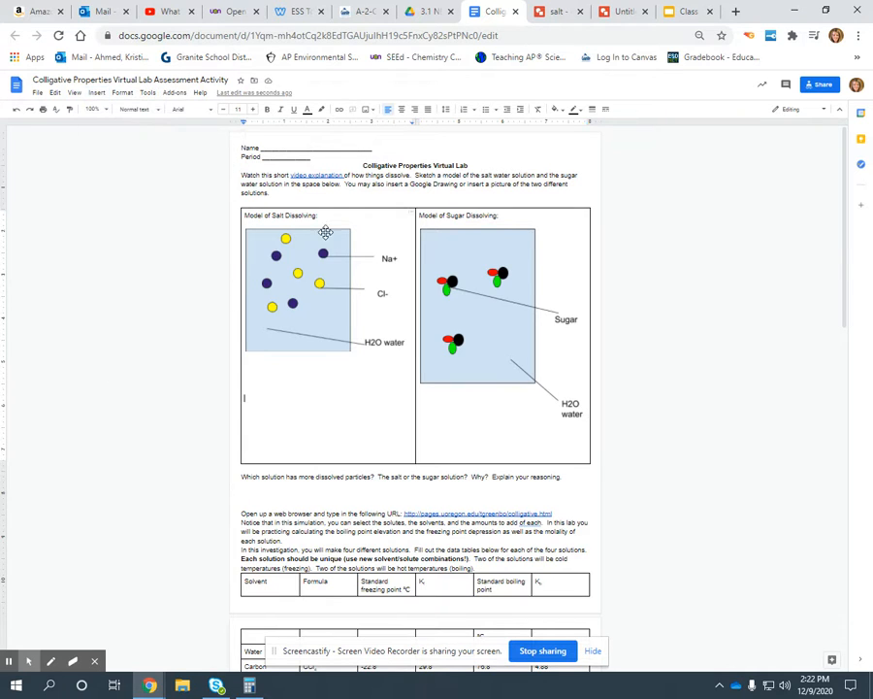